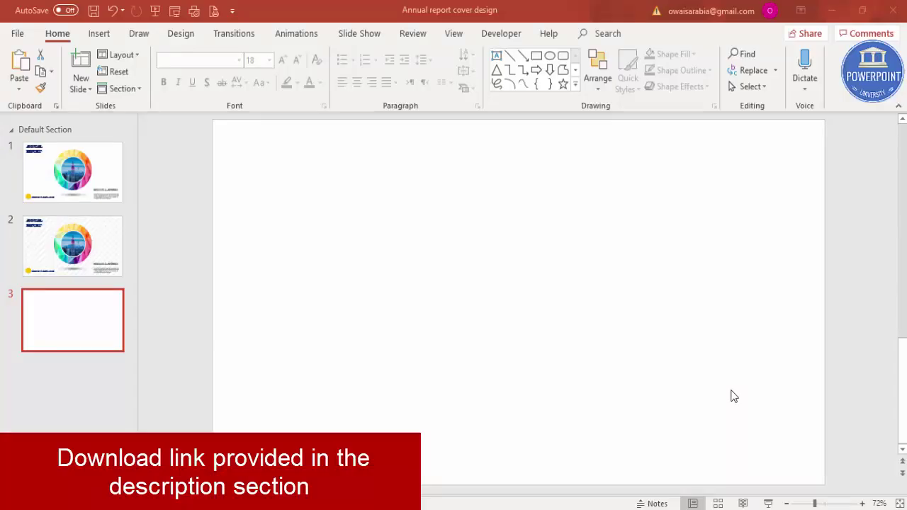
Show the drawing guides and insert a hollow circle shape near the middle of the blank slide 3
click(453, 34)
click(270, 86)
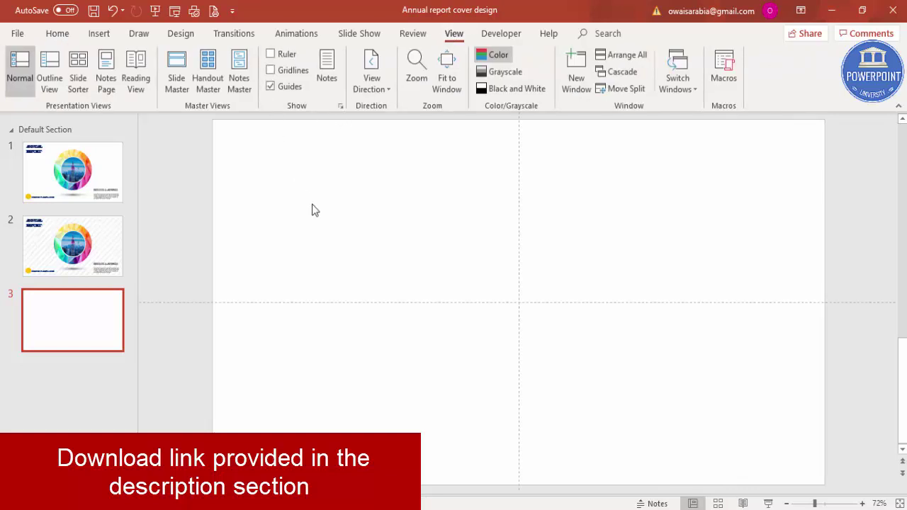
click(99, 34)
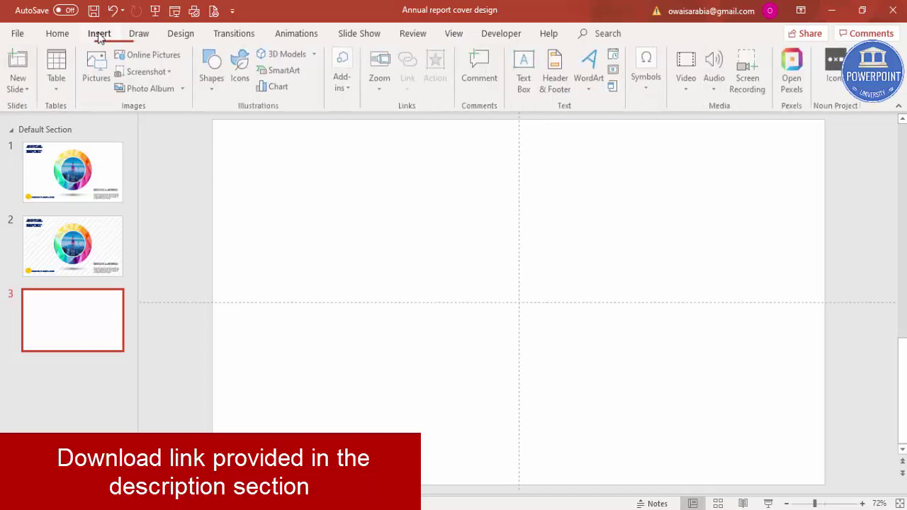
click(220, 90)
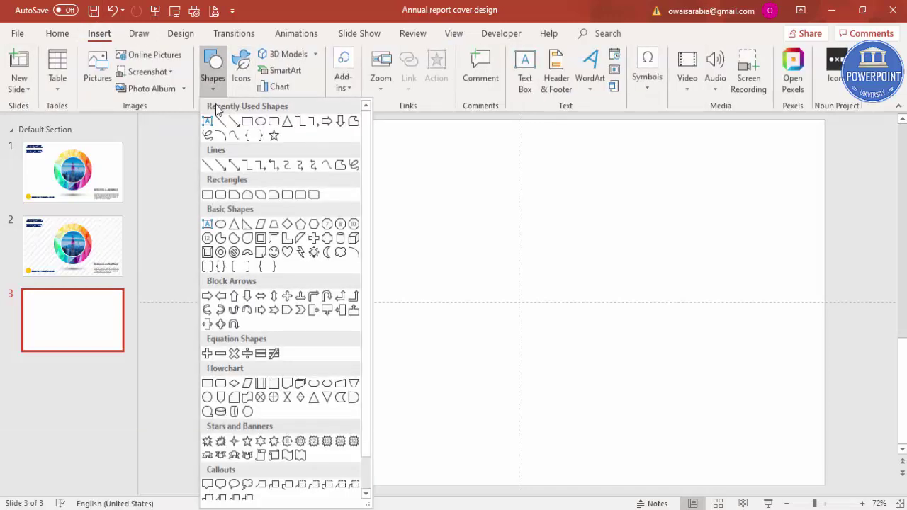
click(221, 254)
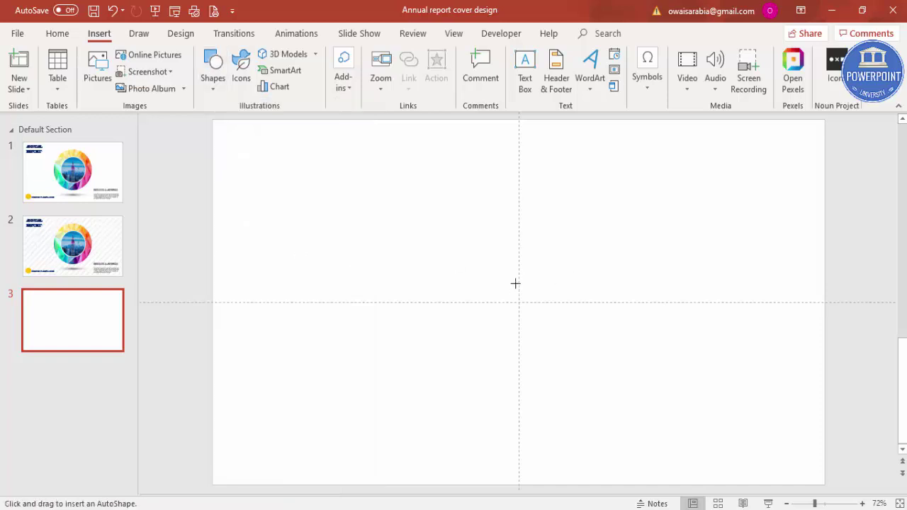
click(473, 264)
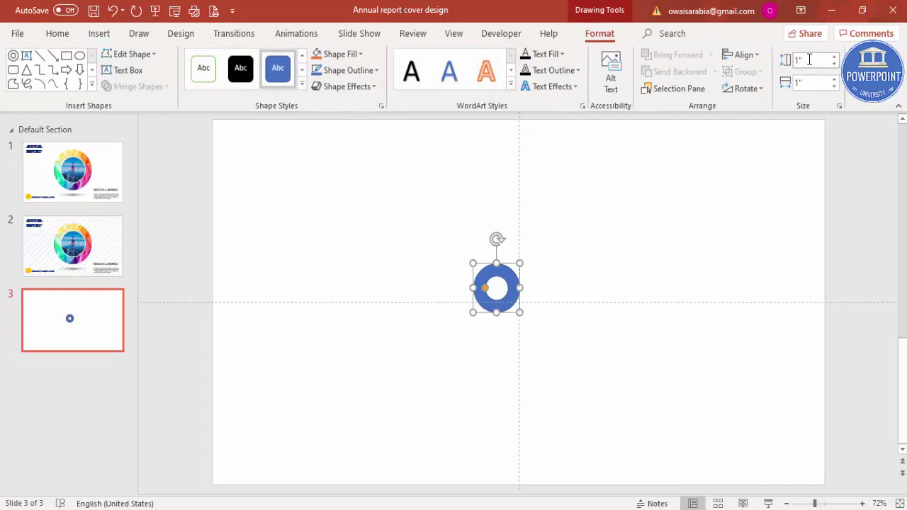
Set both the height and the width of the hollow circle to 5.25"
double_click(810, 62)
text(5.25)
double_click(817, 82)
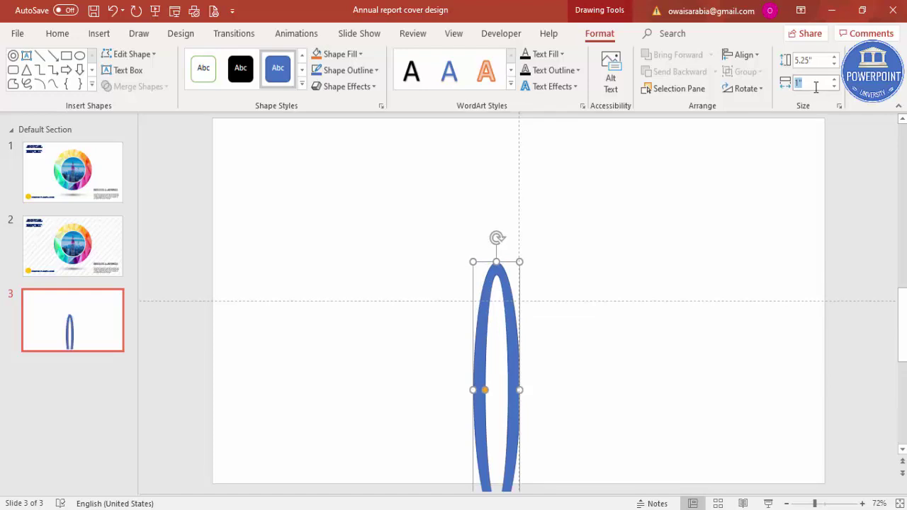
text(5.25)
key(Return)
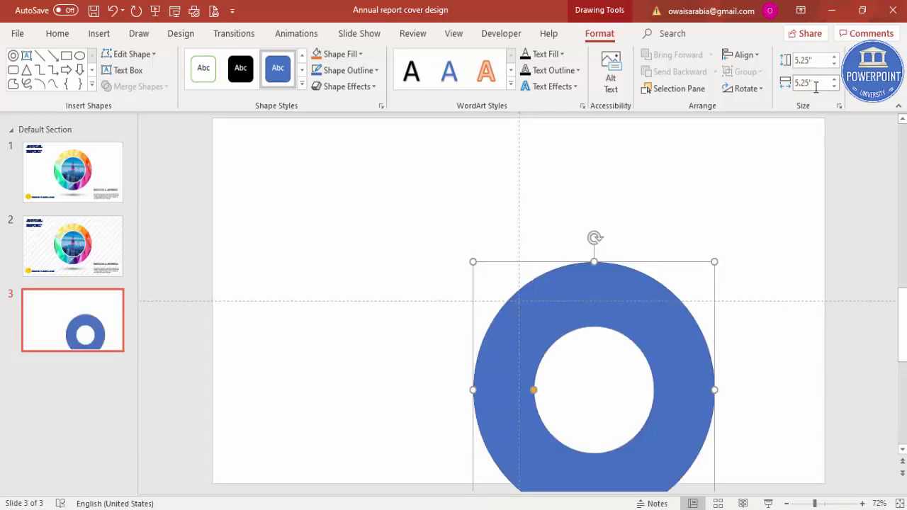
Align the hollow circle to the center and middle of the slide
click(741, 55)
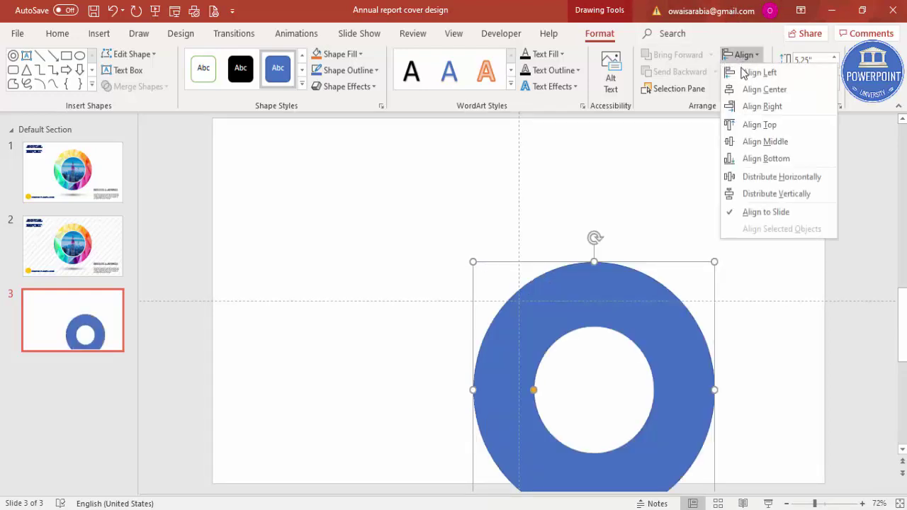
click(771, 91)
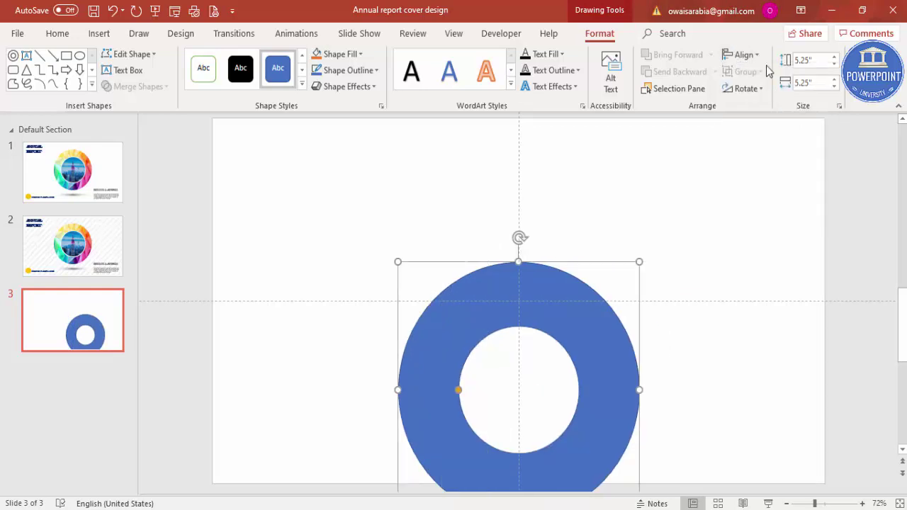
click(744, 55)
click(771, 143)
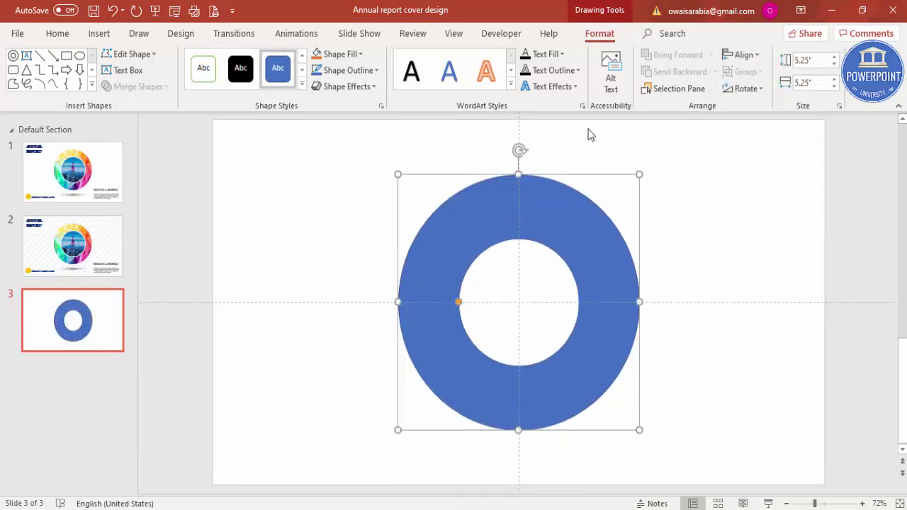
Remove the outline from the blue hollow circle and deselect it
click(364, 73)
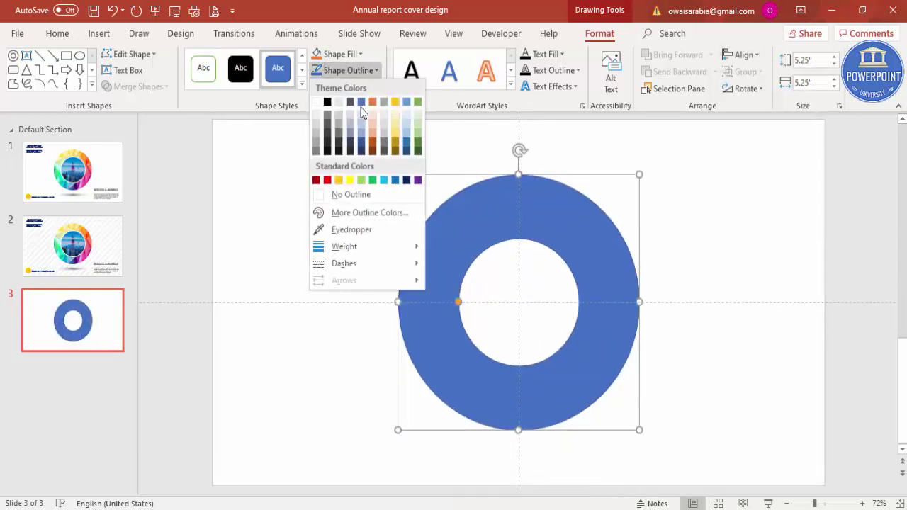
click(364, 195)
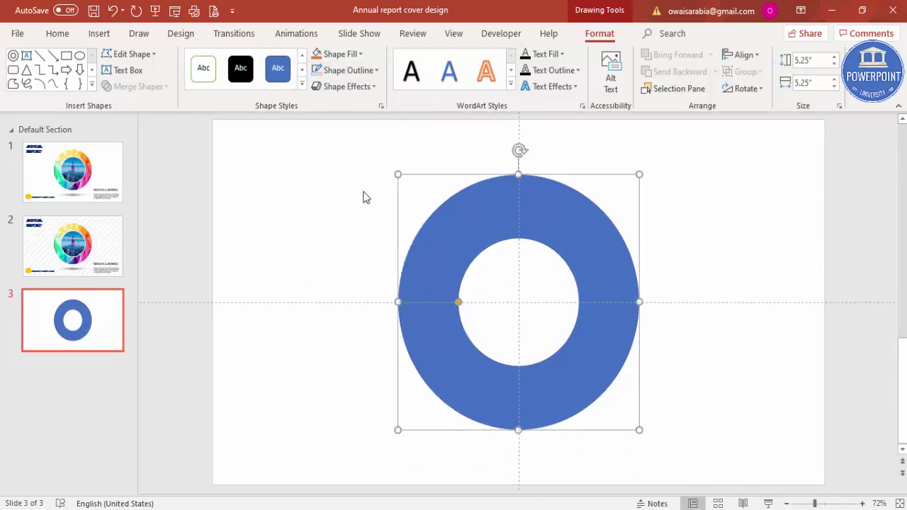
click(364, 197)
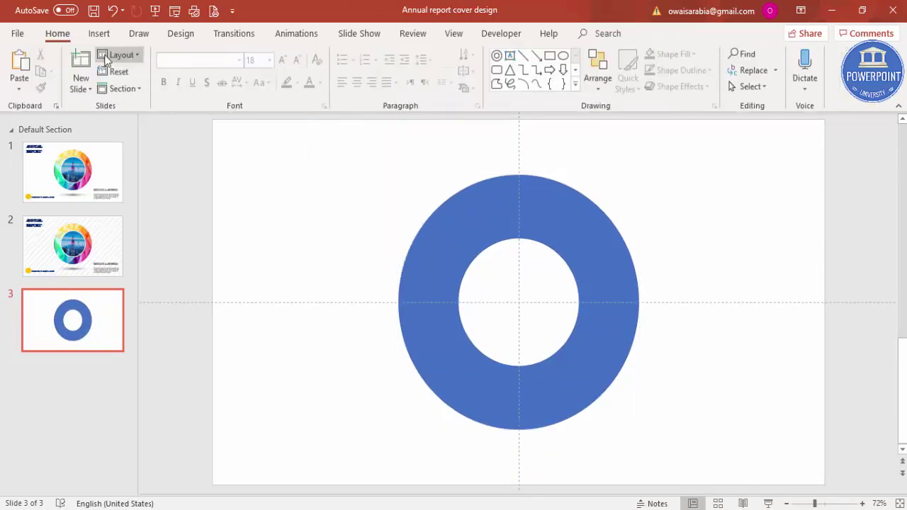
Insert a default-size oval shape in the empty area to the left of the blue ring
click(104, 32)
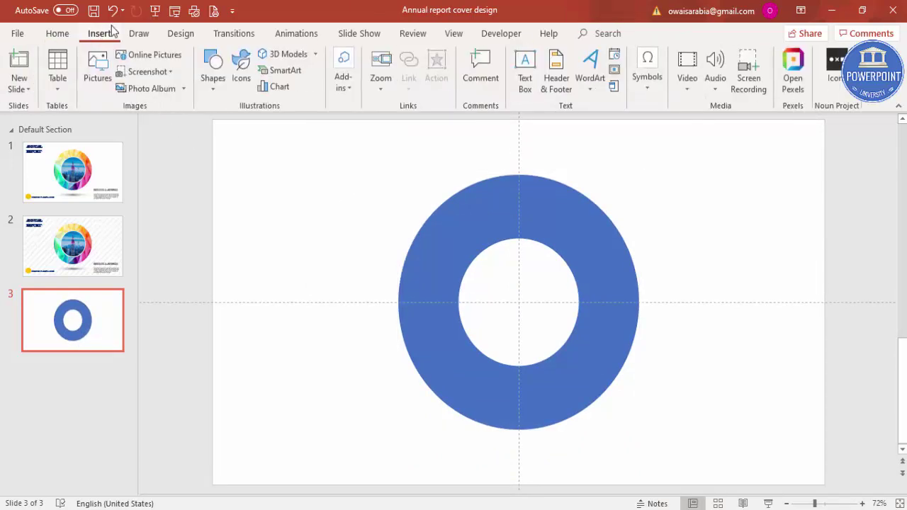
click(214, 95)
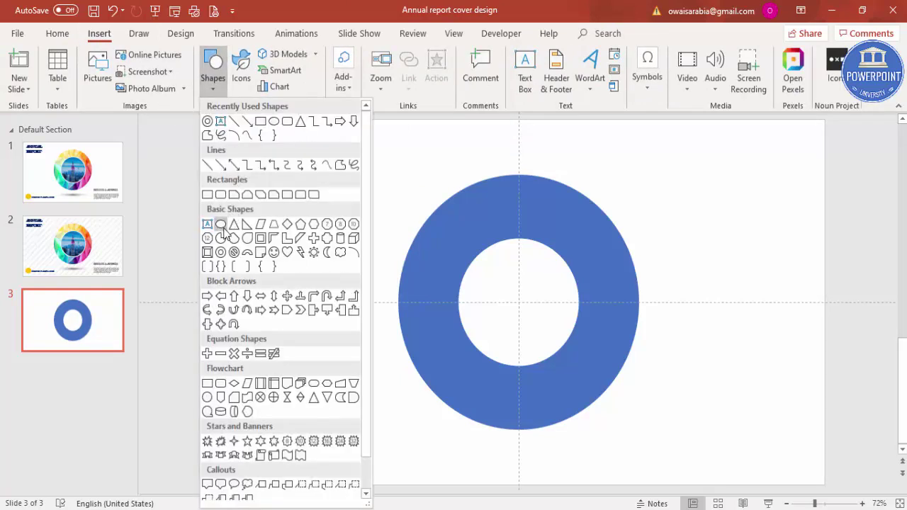
click(221, 225)
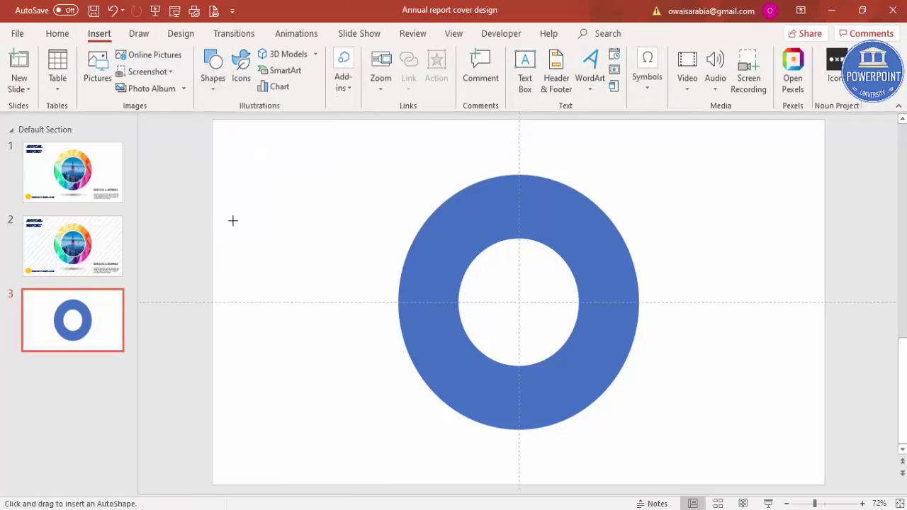
click(279, 220)
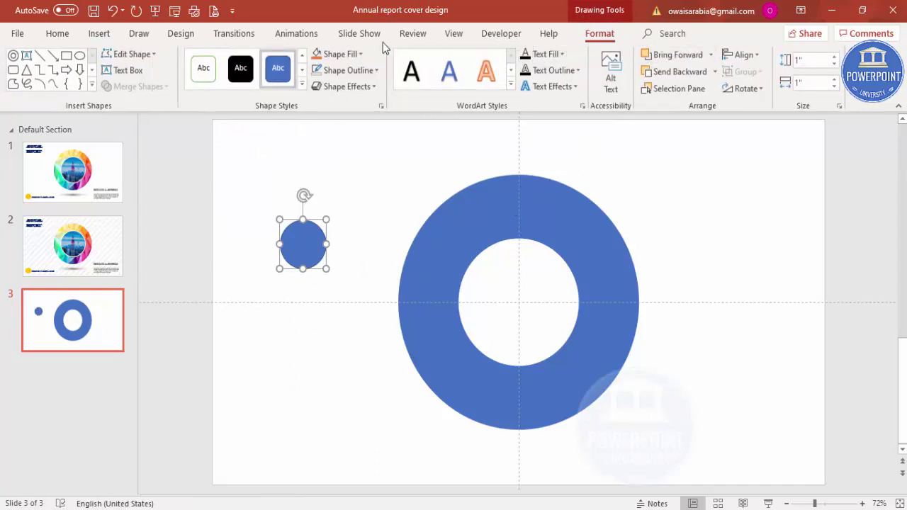
Fill the small circle with orange and remove its outline
click(321, 59)
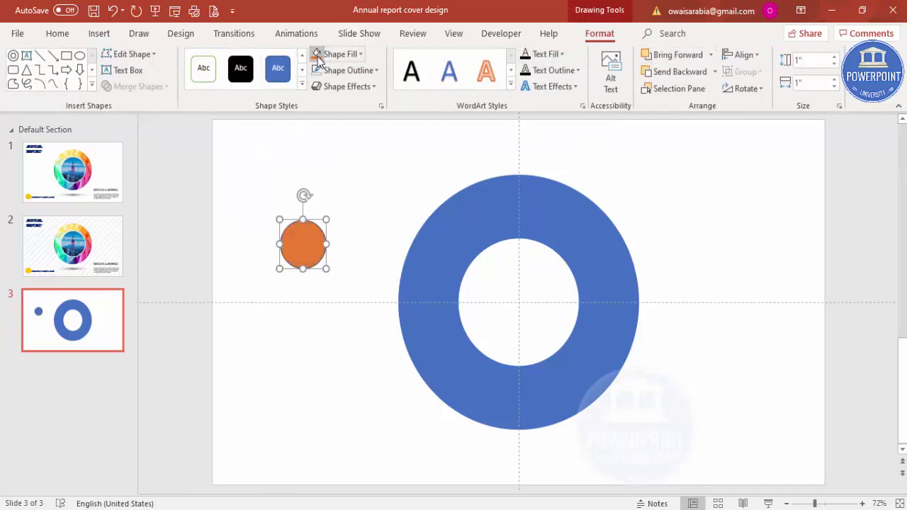
click(355, 69)
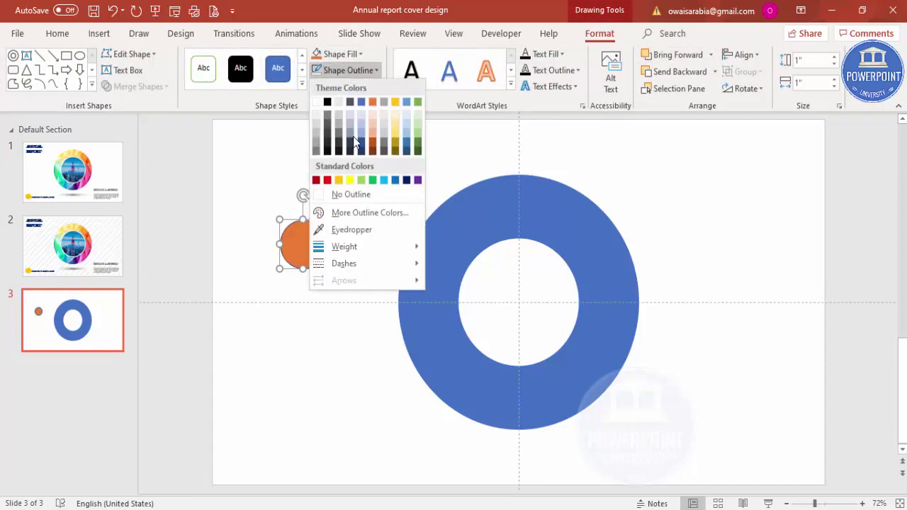
click(356, 194)
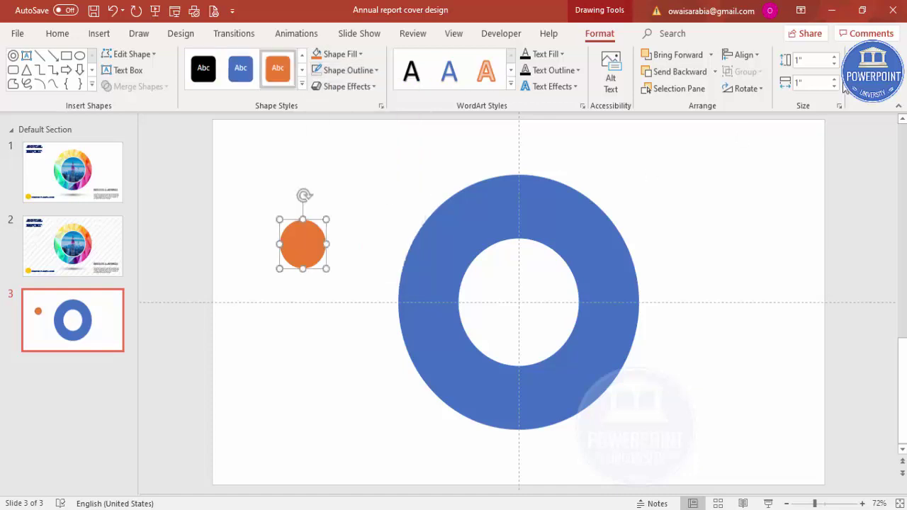
Set both the height and the width of the orange circle to 3.3"
click(825, 64)
text(3.3)
key(Return)
click(820, 83)
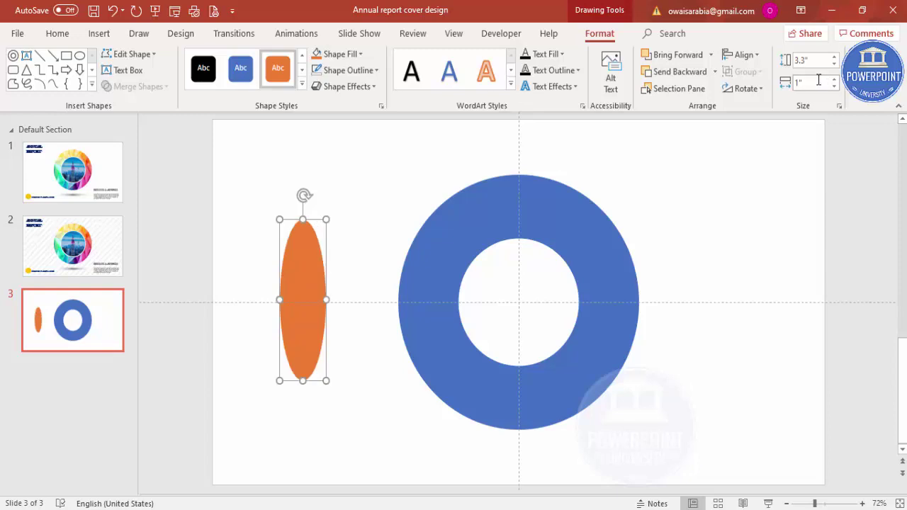
text(3.3)
key(Return)
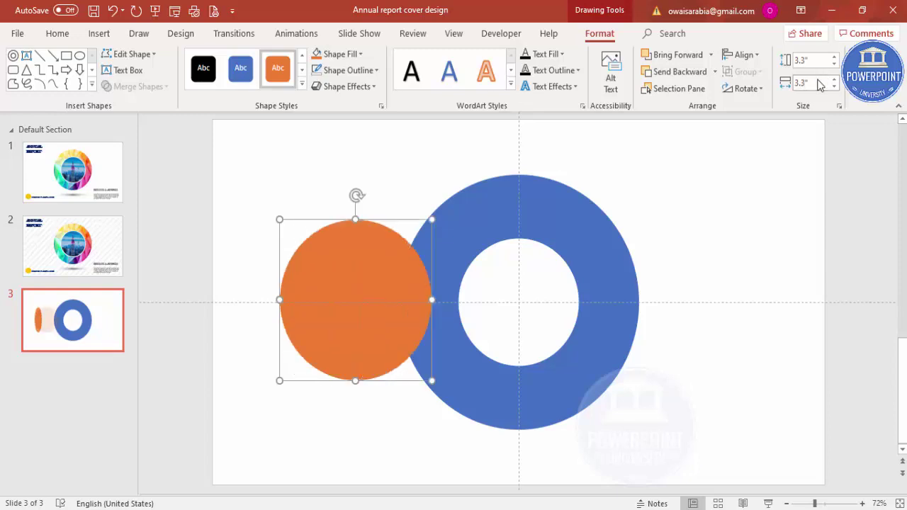
Align the orange circle to the center and middle of the slide, over the ring, and deselect it
click(757, 57)
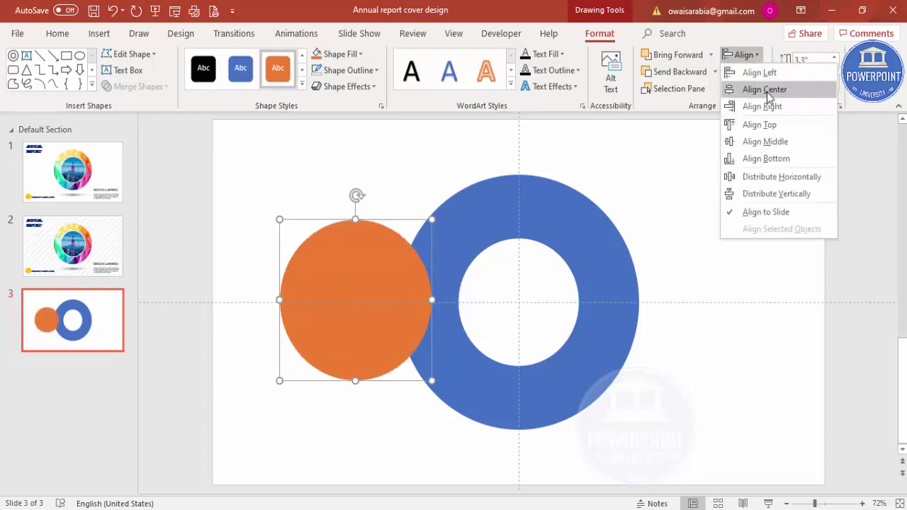
click(765, 90)
click(745, 56)
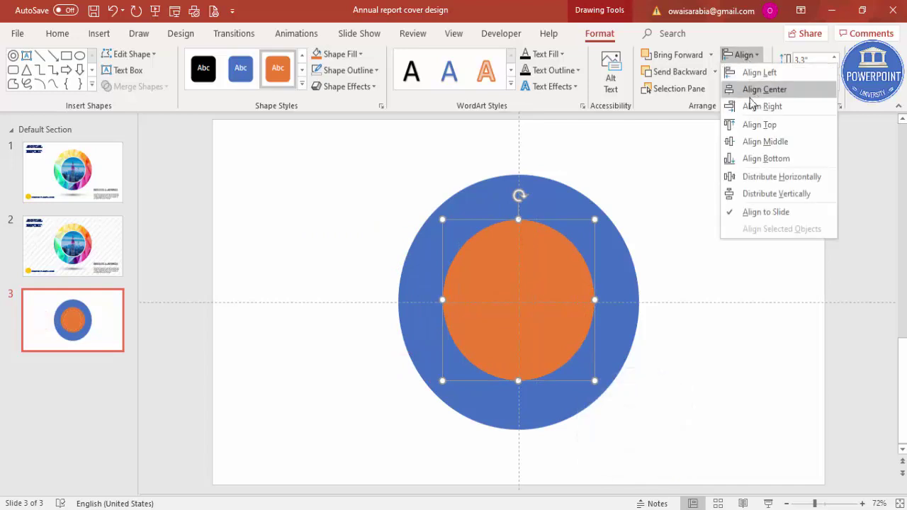
click(759, 141)
click(694, 240)
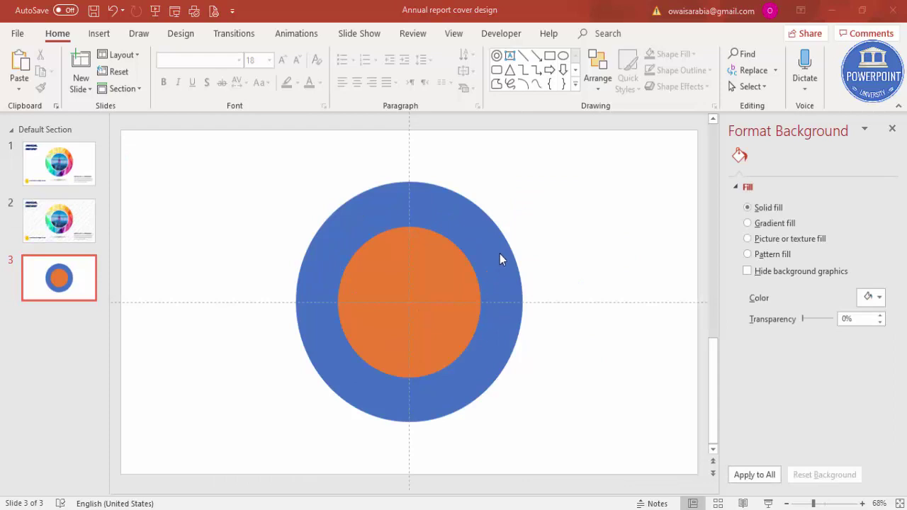
Give the blue ring a picture or texture fill with the multicoloured abstract background image
click(499, 251)
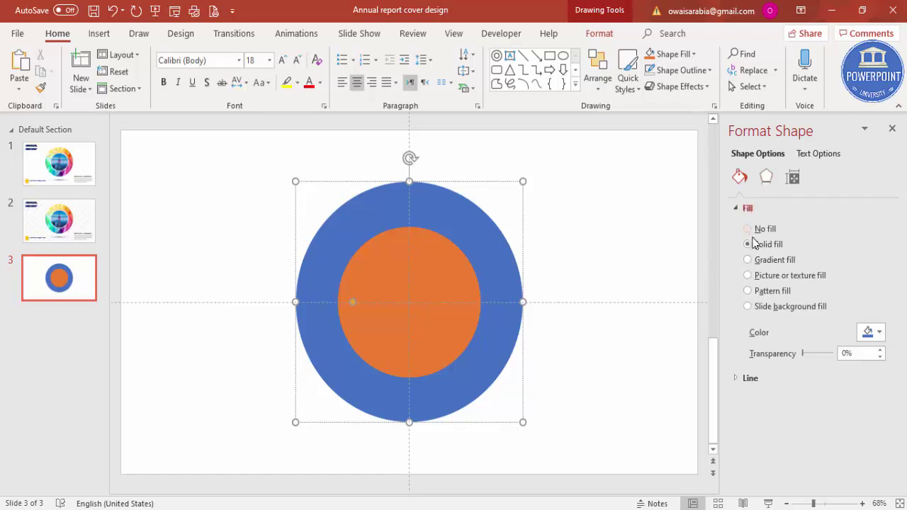
click(807, 277)
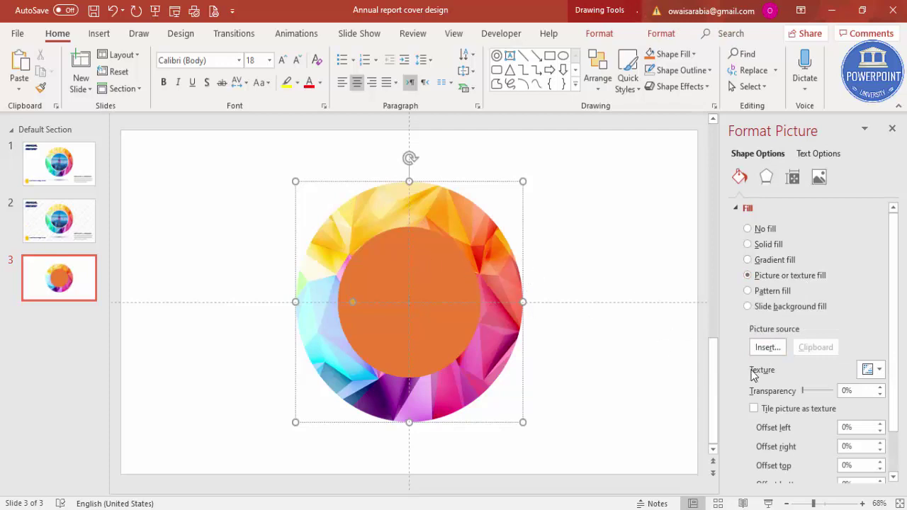
click(769, 348)
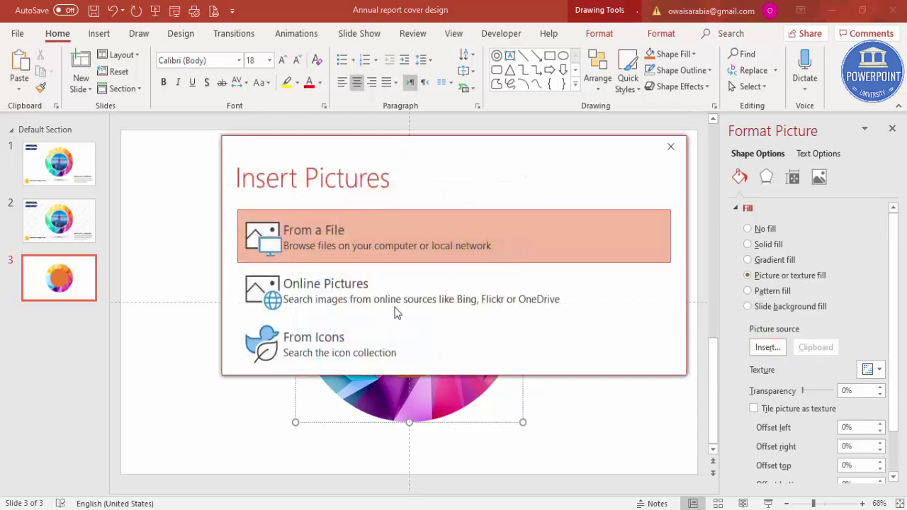
click(303, 246)
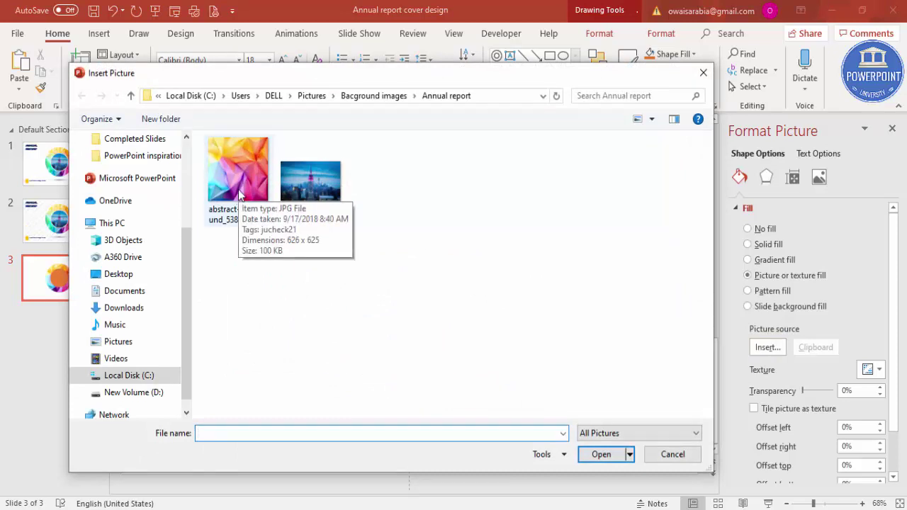
click(672, 455)
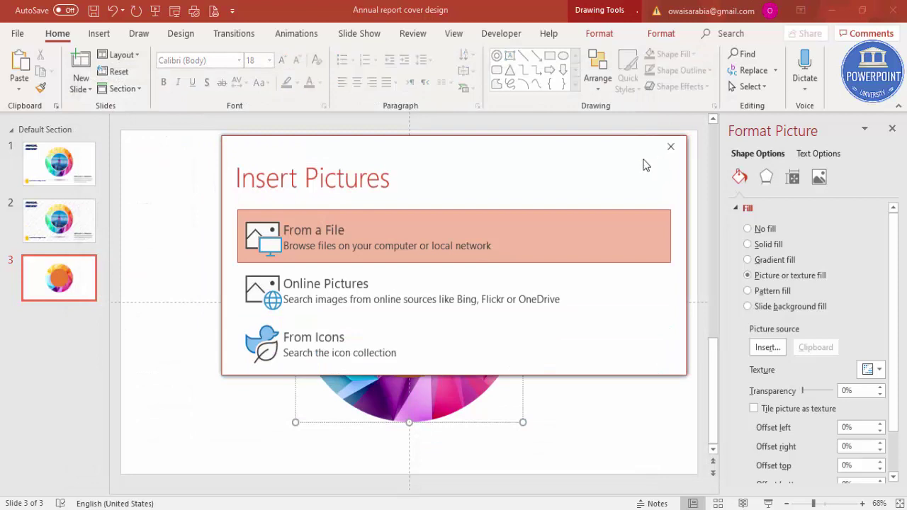
click(670, 146)
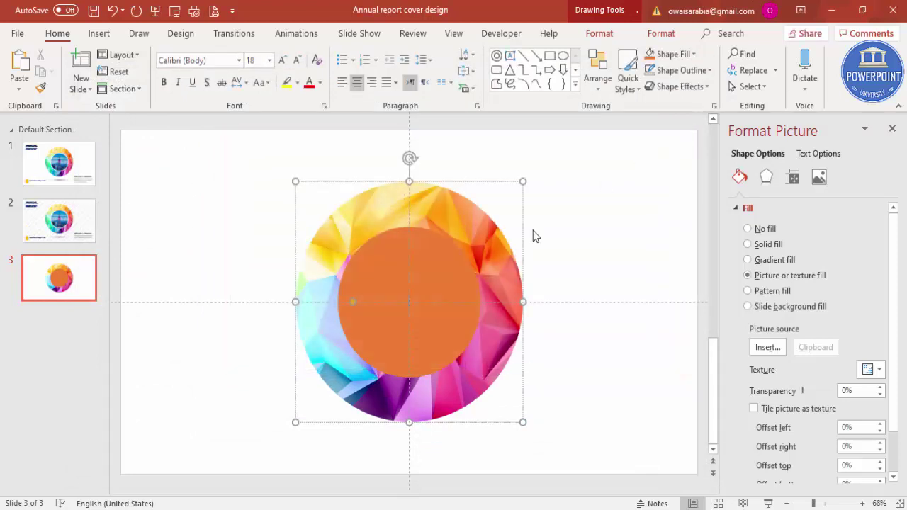
Fill the orange center circle with the picture file "Empire state building1" from the Annual report folder
click(433, 266)
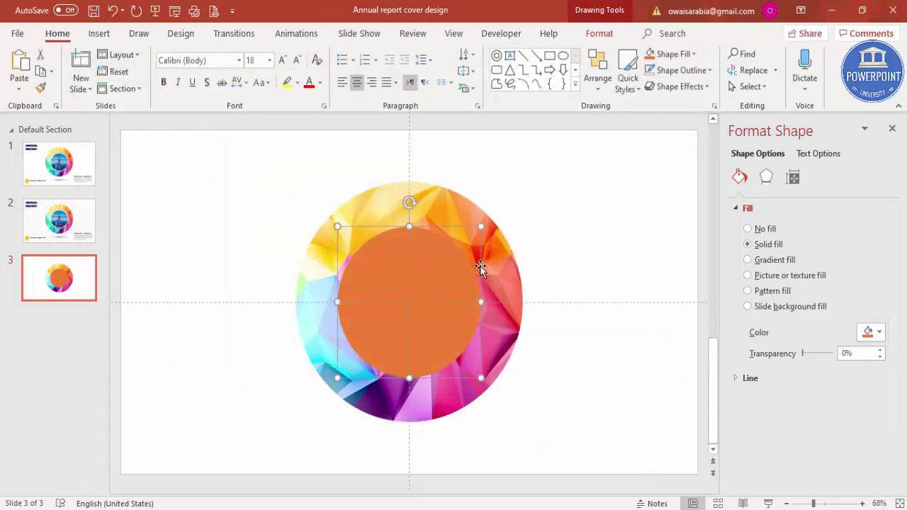
click(773, 276)
click(767, 347)
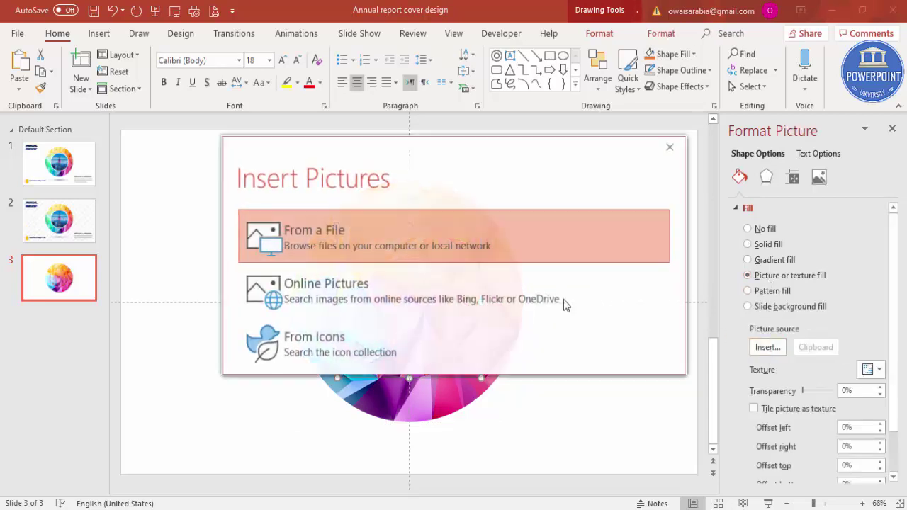
click(454, 242)
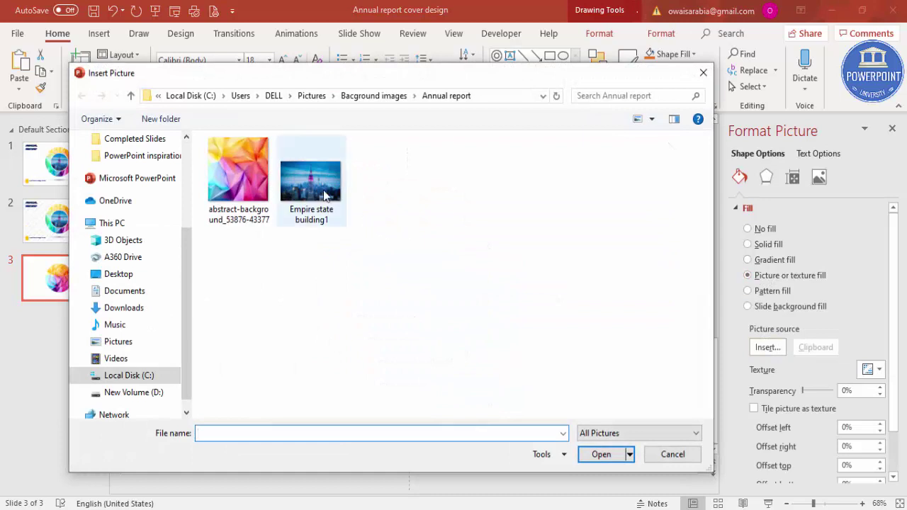
click(326, 196)
click(599, 455)
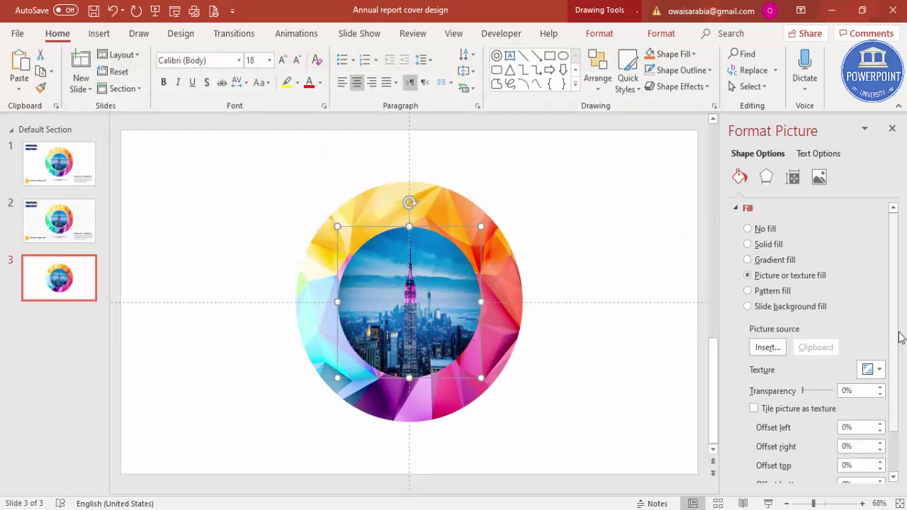
Set the left and right offsets of the center circle's picture fill to -23% each
drag(896, 341, 897, 411)
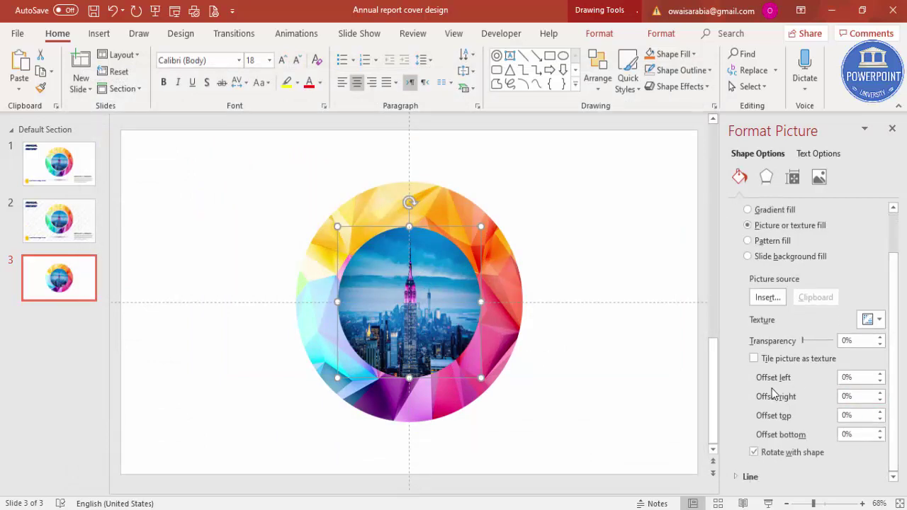
click(880, 400)
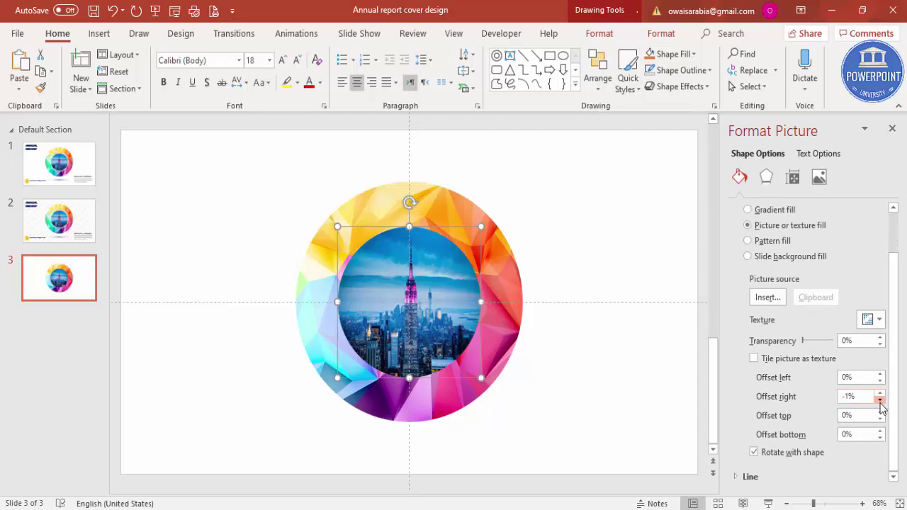
click(879, 400)
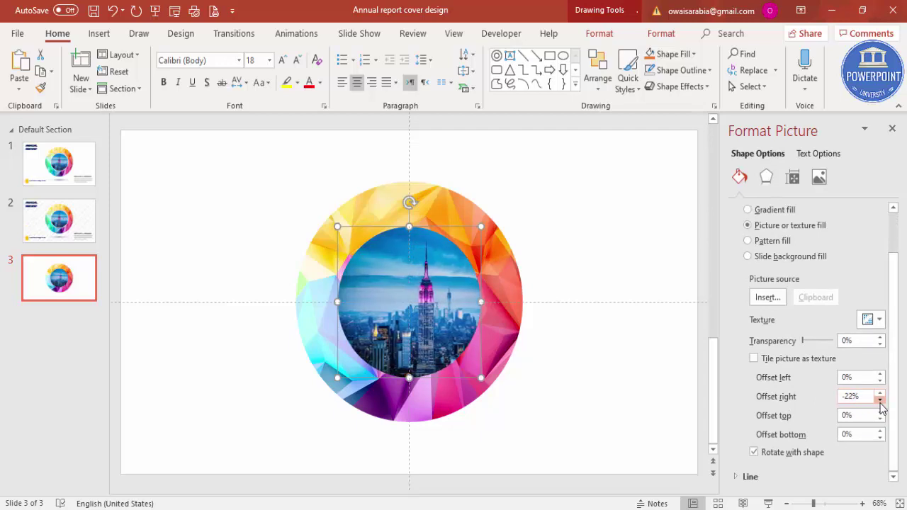
click(879, 380)
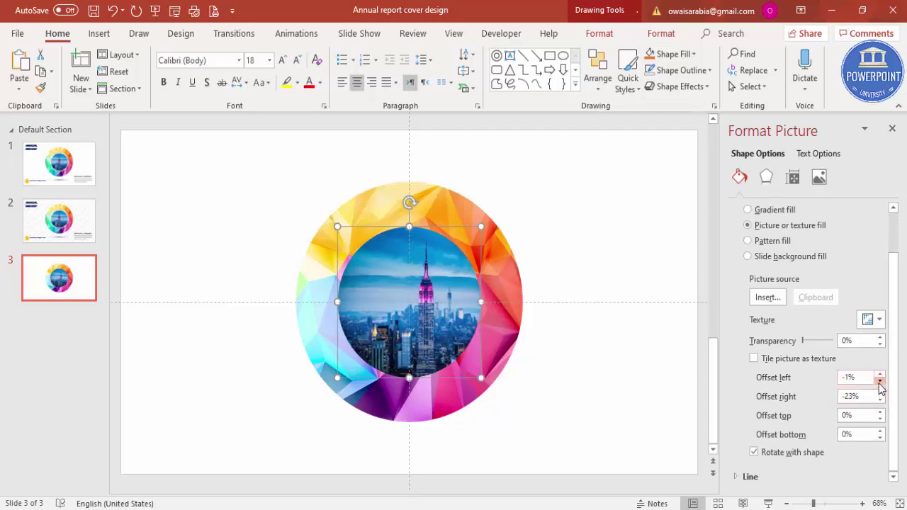
click(879, 381)
click(879, 381)
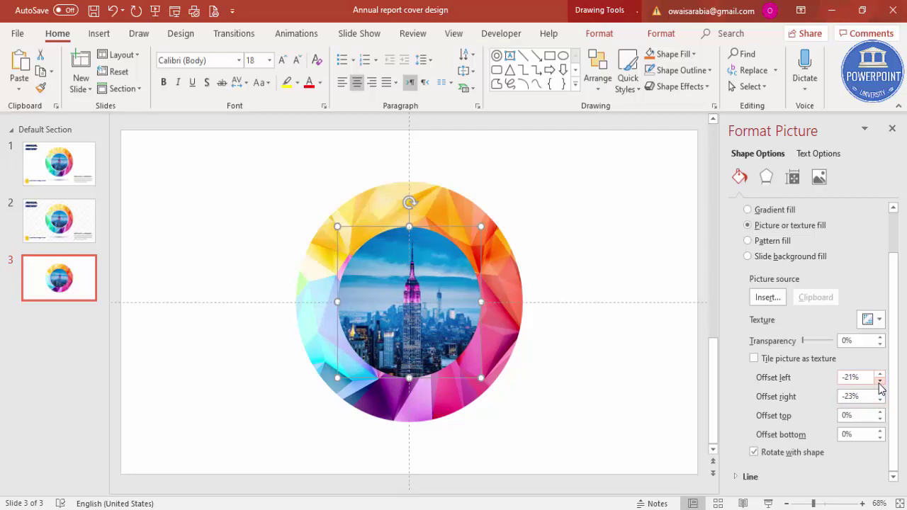
click(880, 381)
click(879, 380)
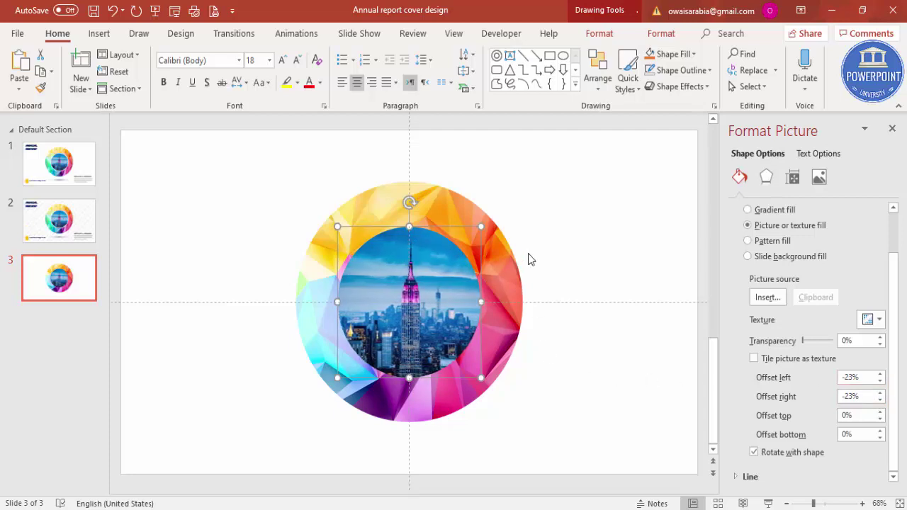
Give the center city photo circle a white outline
click(600, 33)
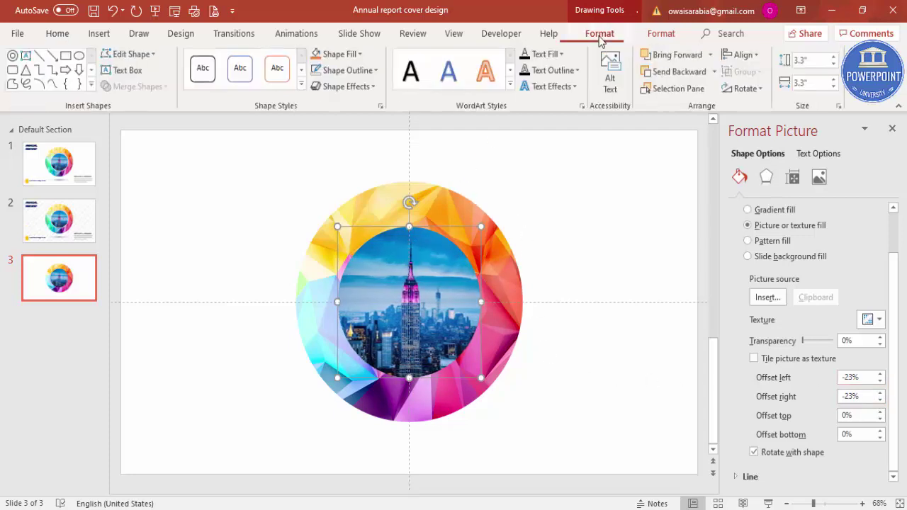
click(376, 71)
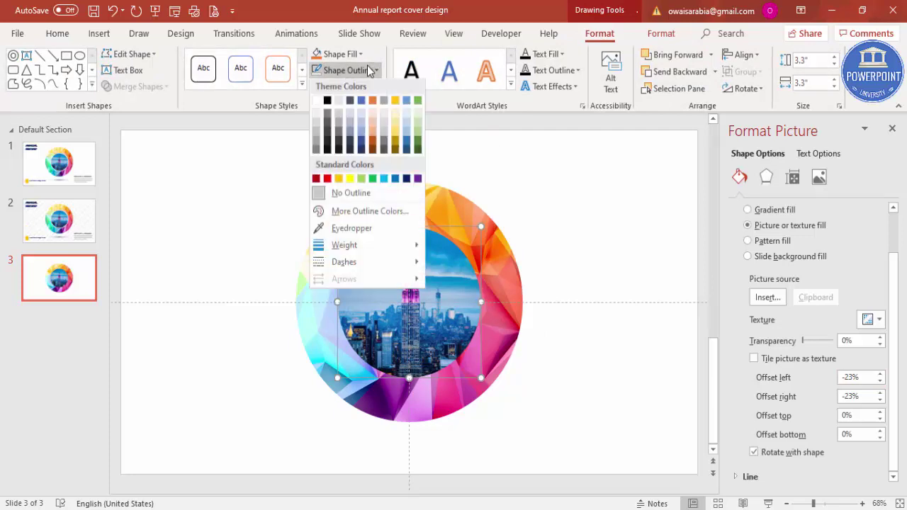
click(316, 103)
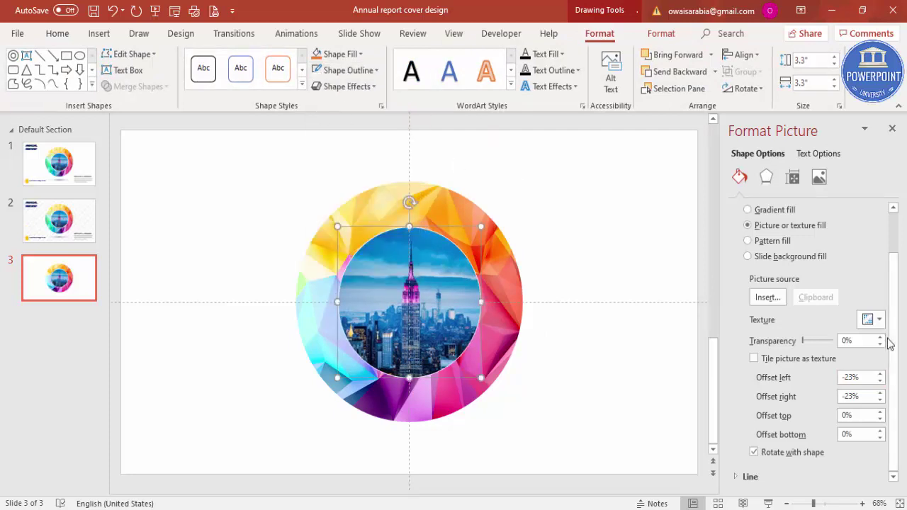
Set the center circle's outline width to 6.5 pt and deselect the circle
click(734, 480)
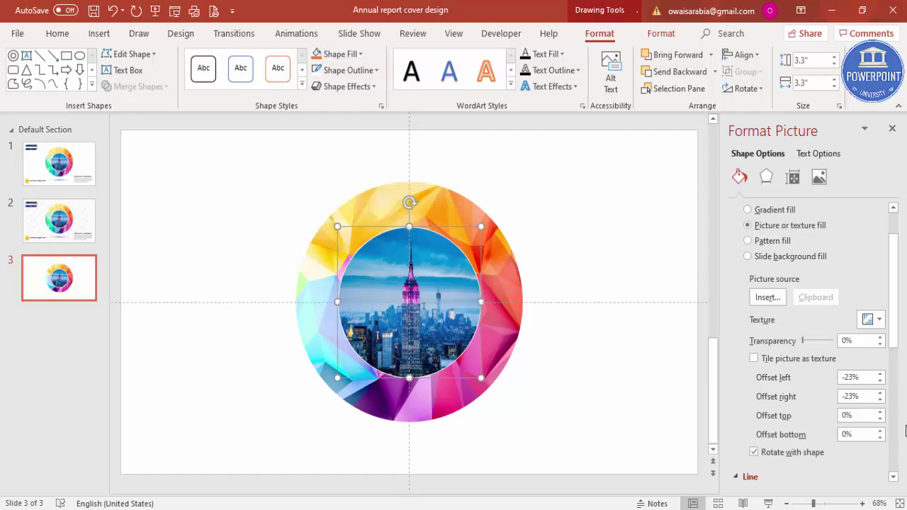
drag(894, 342, 897, 421)
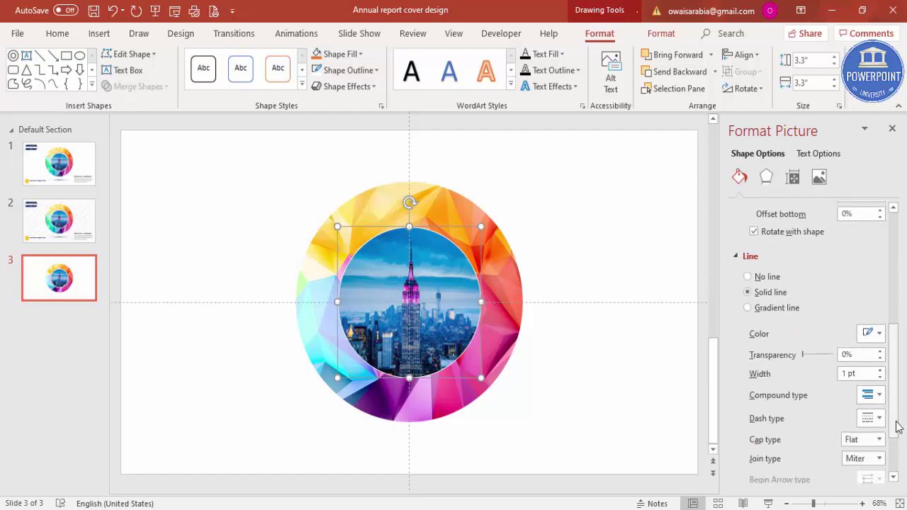
click(879, 370)
click(879, 370)
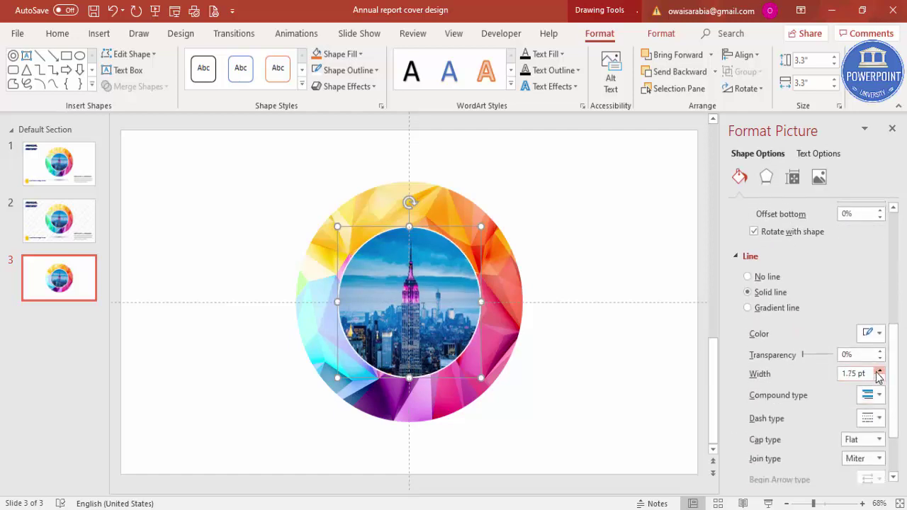
click(879, 371)
click(879, 371)
click(879, 370)
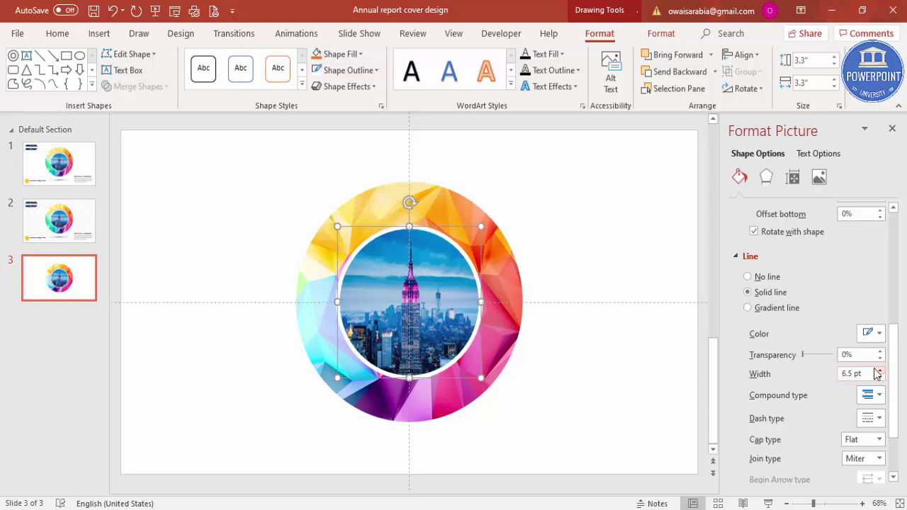
click(614, 273)
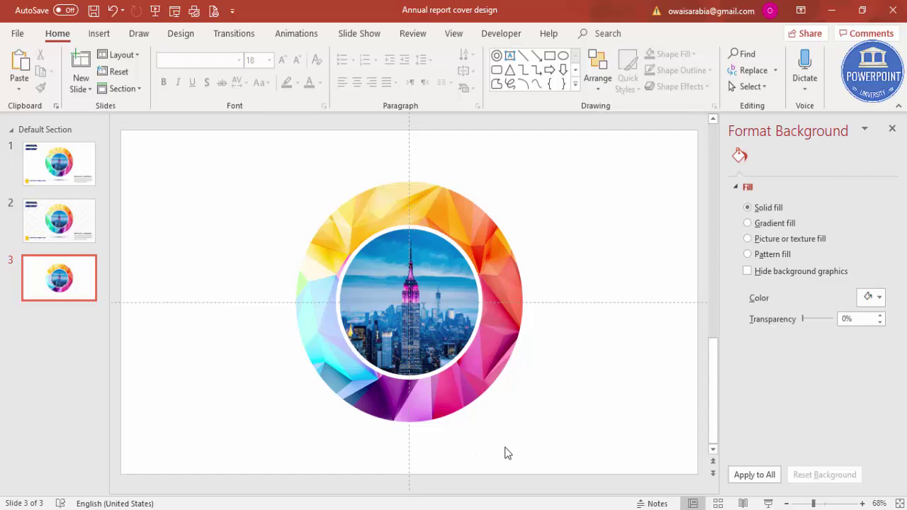
Draw a flat oval about 5.67" wide and 0.63" high just below the colourful ring
click(86, 39)
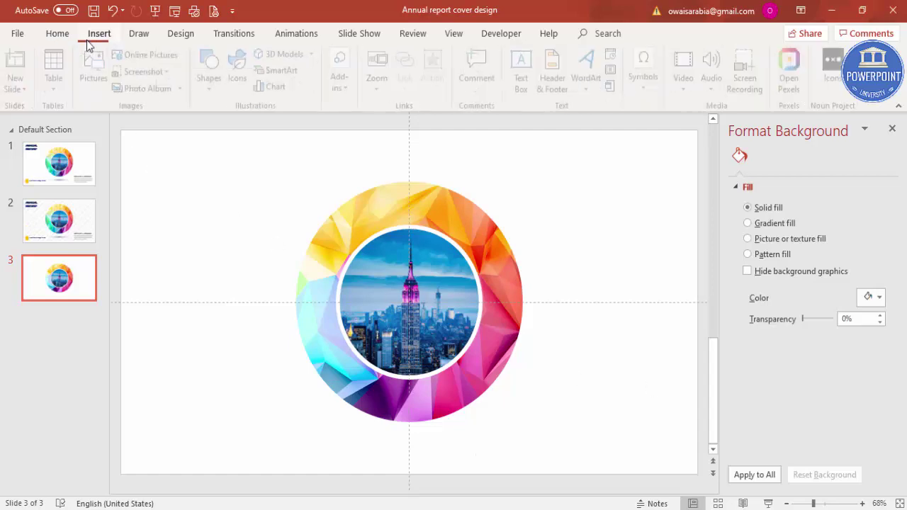
click(207, 90)
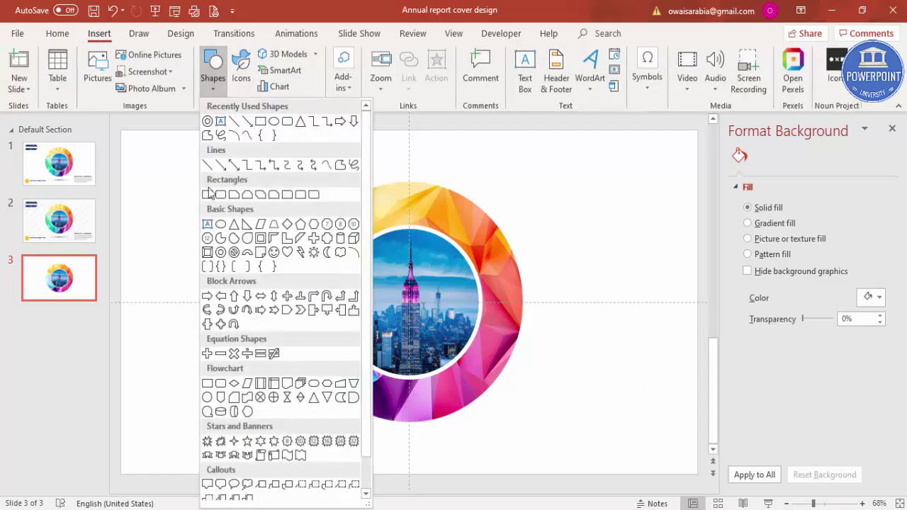
click(217, 225)
mouse_move(295, 421)
mouse_down()
mouse_move(391, 447)
mouse_move(541, 451)
mouse_up()
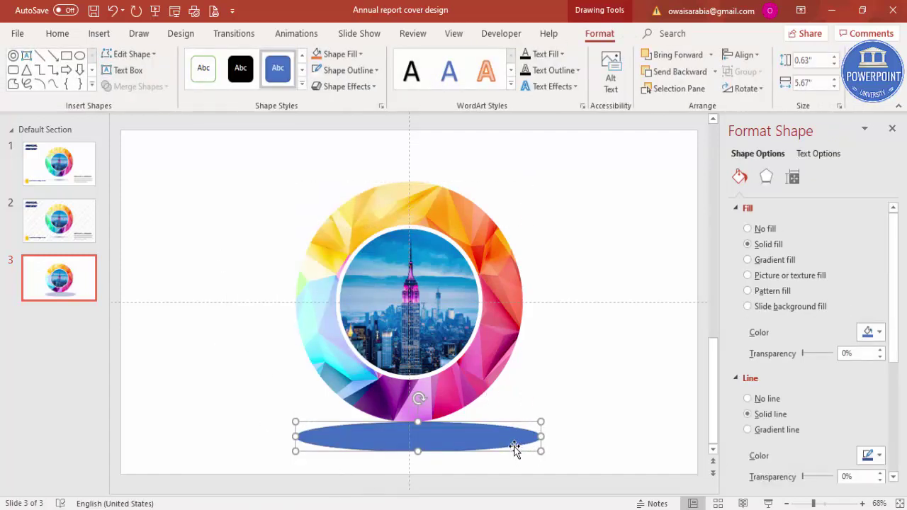
Give the flat oval a gradient fill and remove the two middle gradient stops
click(766, 263)
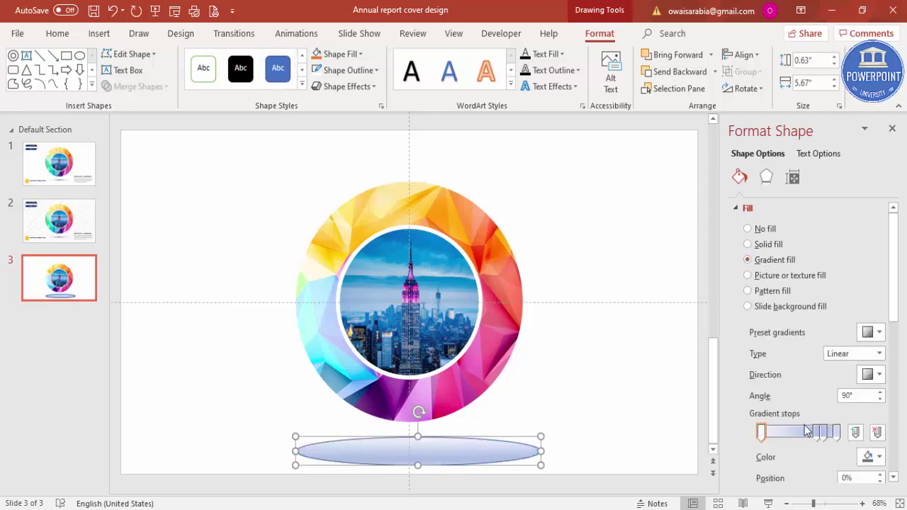
click(825, 433)
click(878, 433)
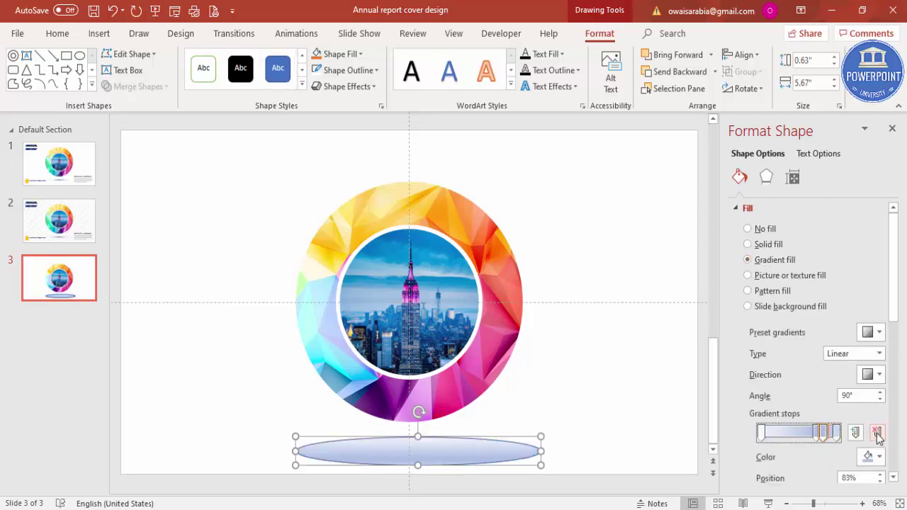
click(877, 433)
click(877, 433)
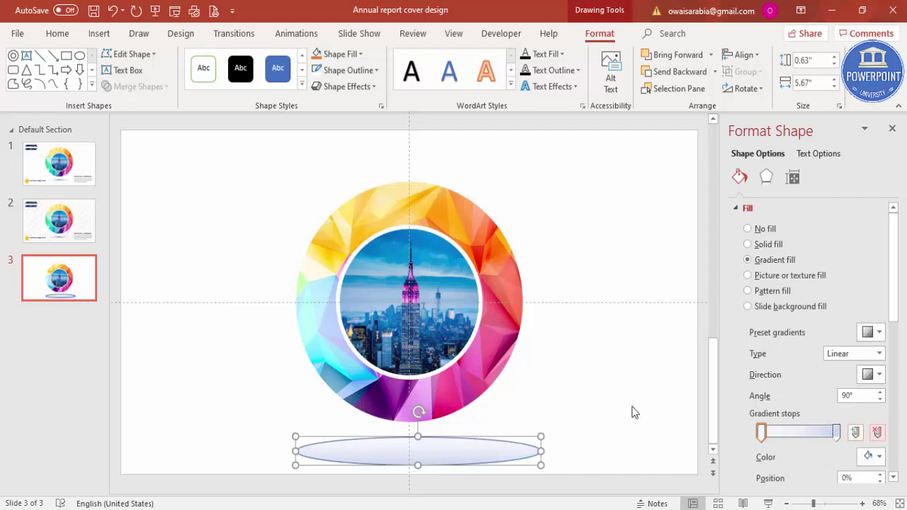
Remove the oval's outline and make its gradient radial, spreading from the center
click(340, 70)
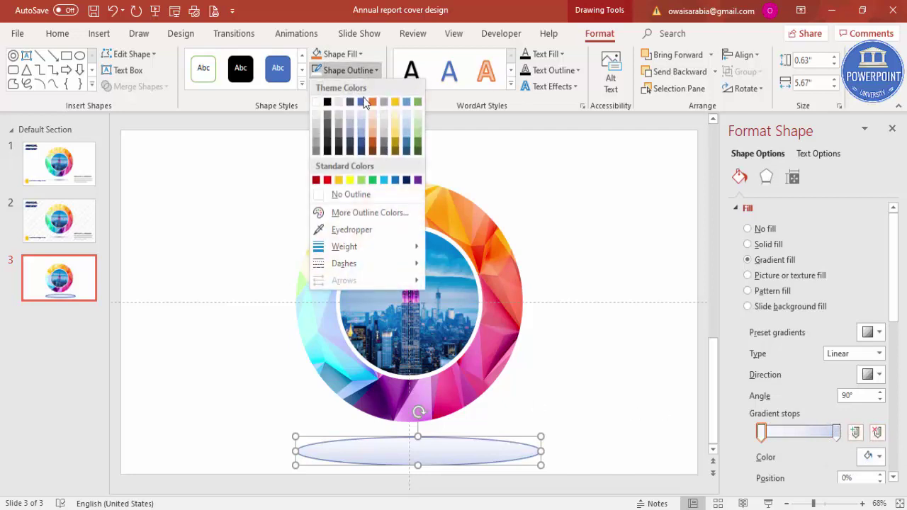
click(364, 195)
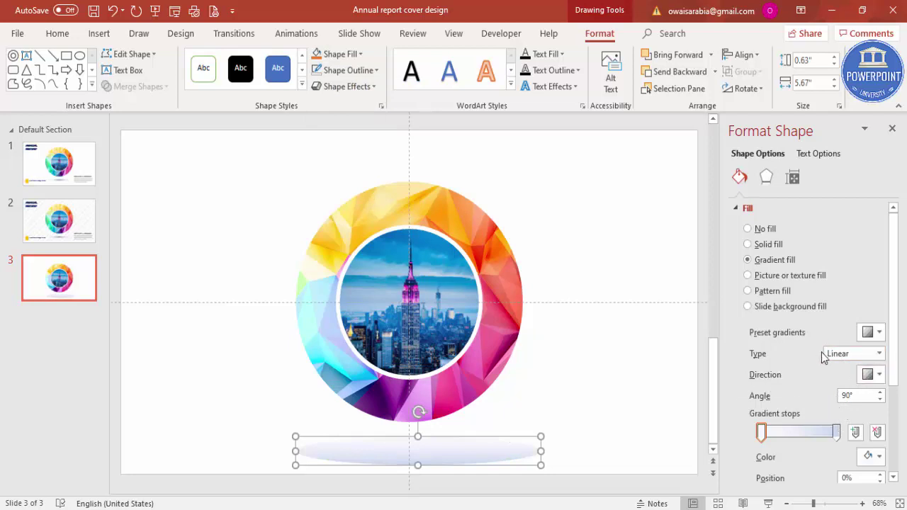
click(844, 356)
click(840, 381)
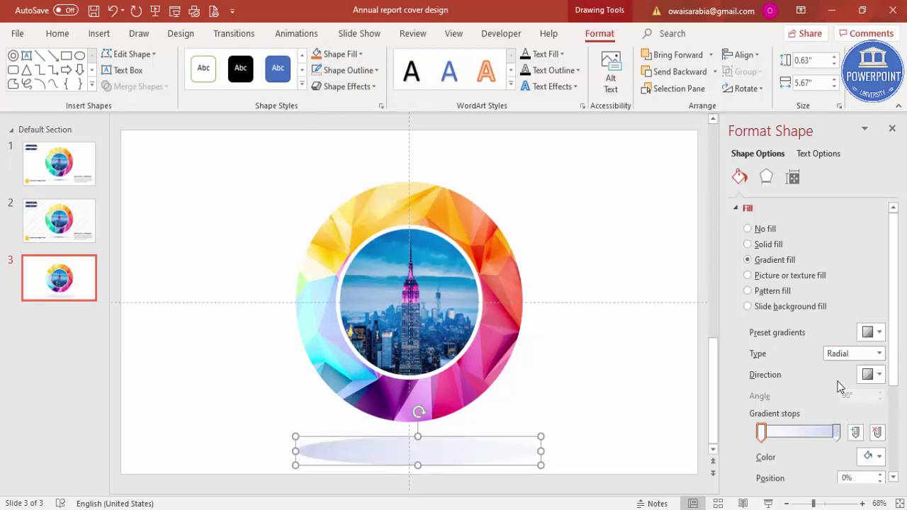
click(870, 377)
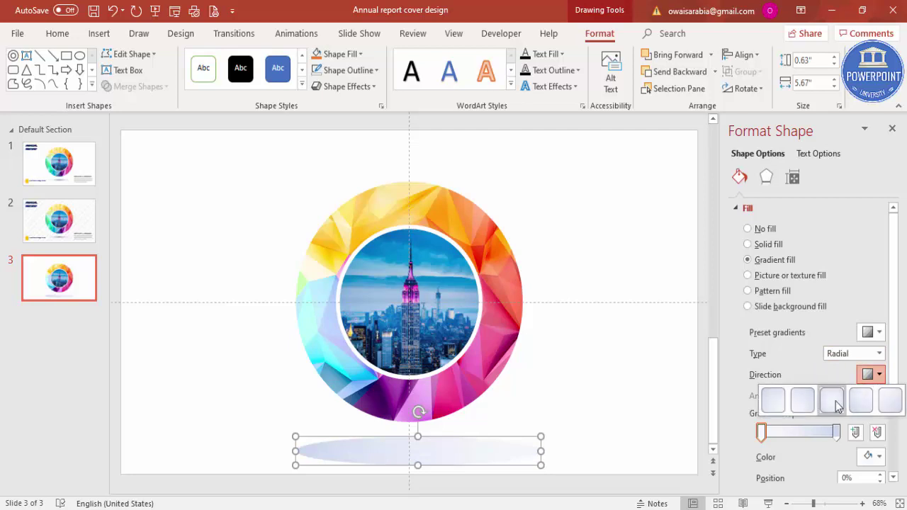
click(833, 401)
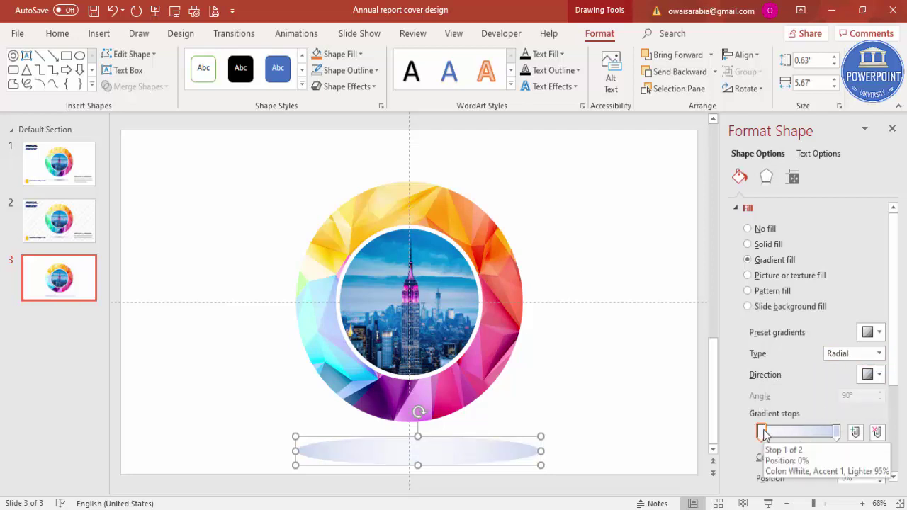
Color the oval's first gradient stop black and its last gradient stop white
click(871, 459)
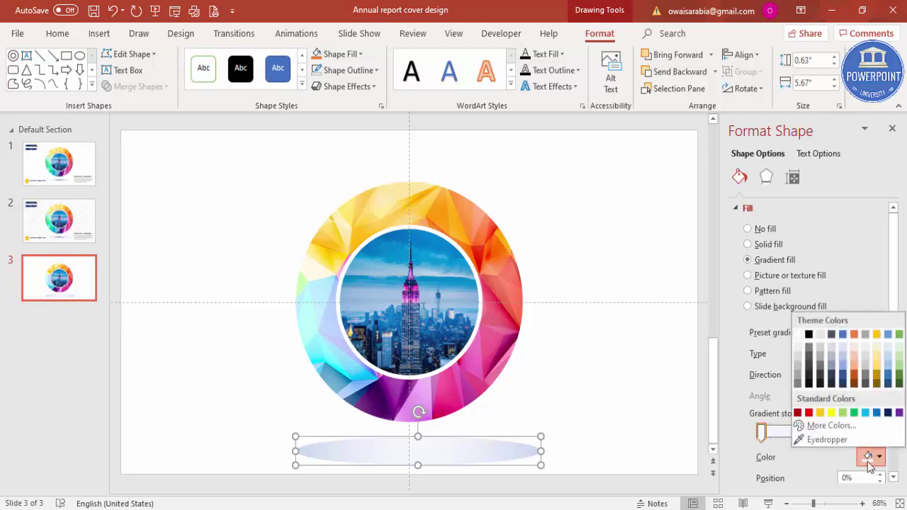
click(808, 335)
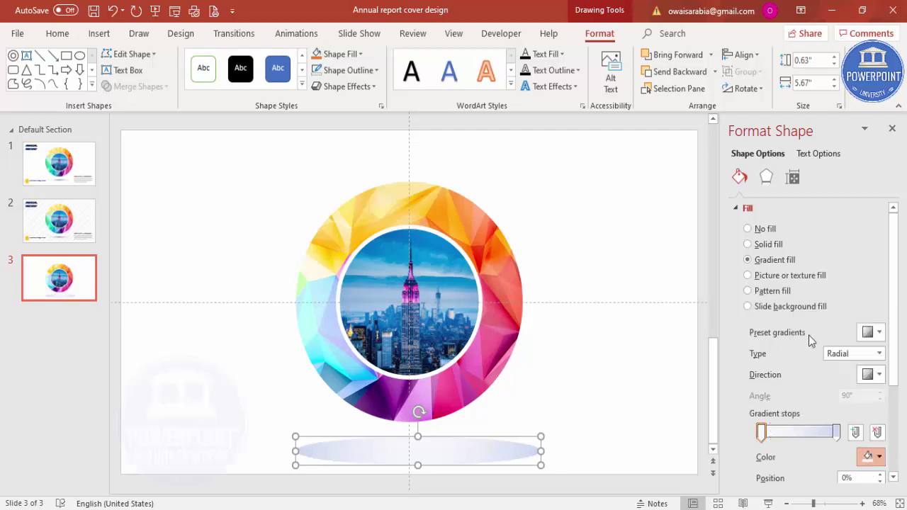
click(836, 433)
click(870, 458)
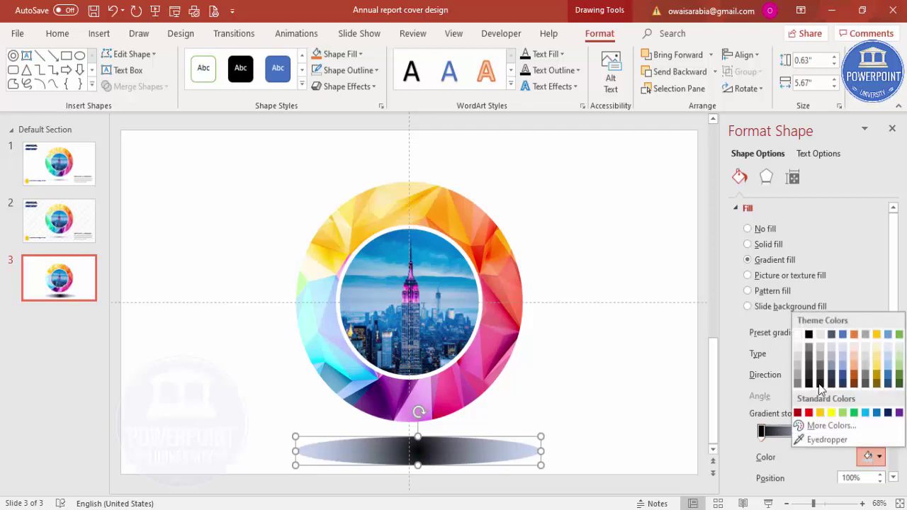
click(797, 334)
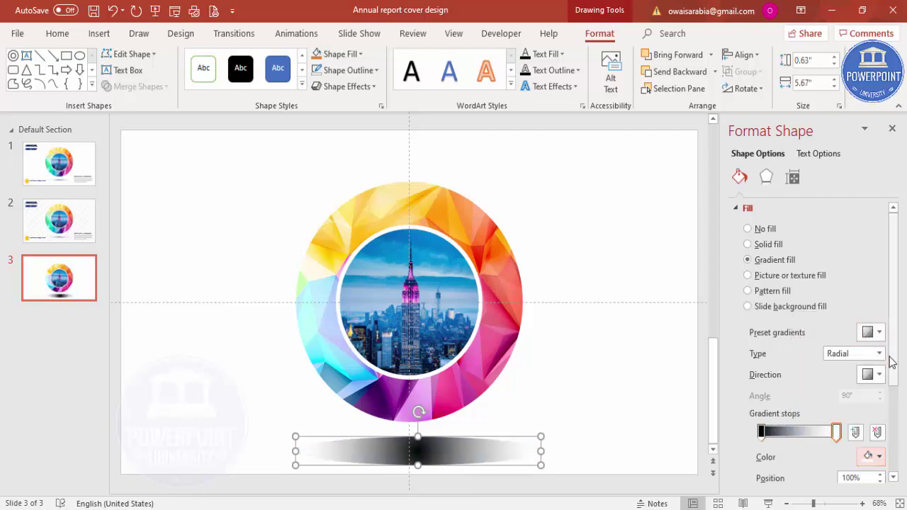
Set the transparency of the oval's white gradient stop to 100% and of its black stop to 20%
drag(894, 370, 893, 406)
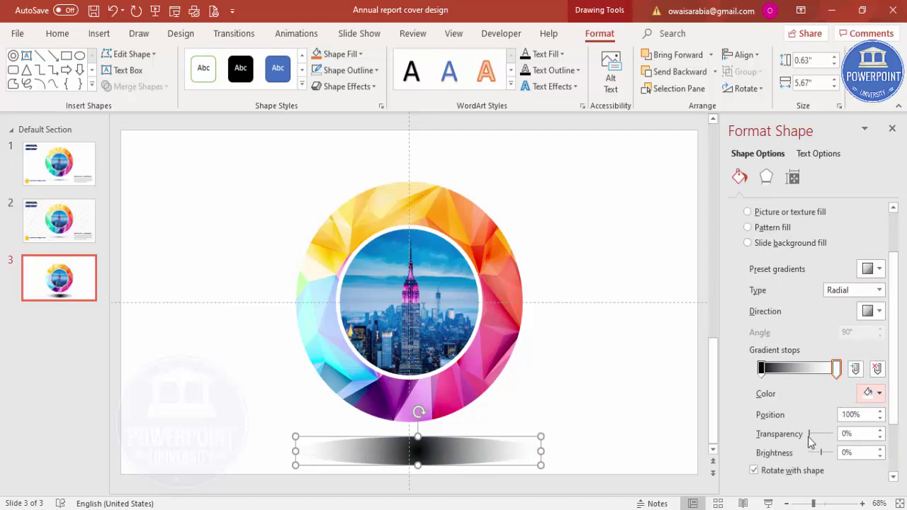
drag(807, 435, 836, 435)
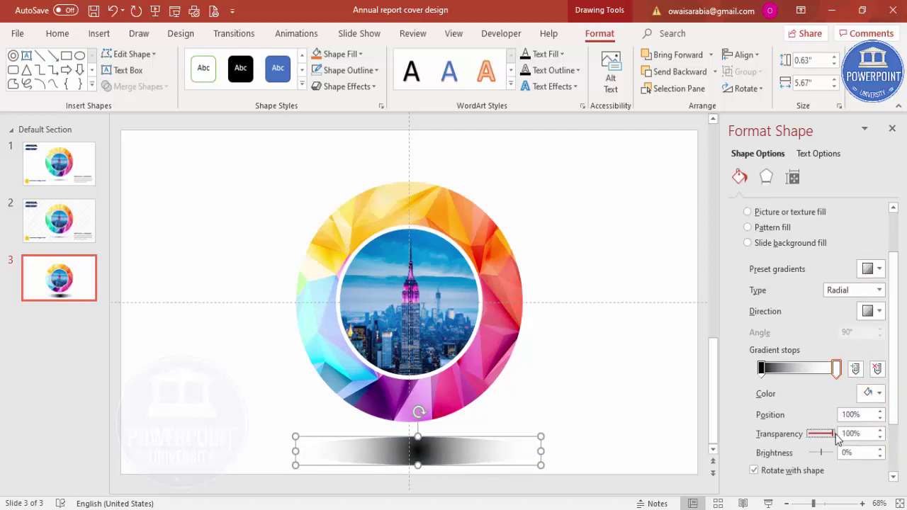
mouse_move(762, 368)
mouse_down()
mouse_move(781, 374)
mouse_move(761, 372)
mouse_up()
drag(808, 434, 813, 437)
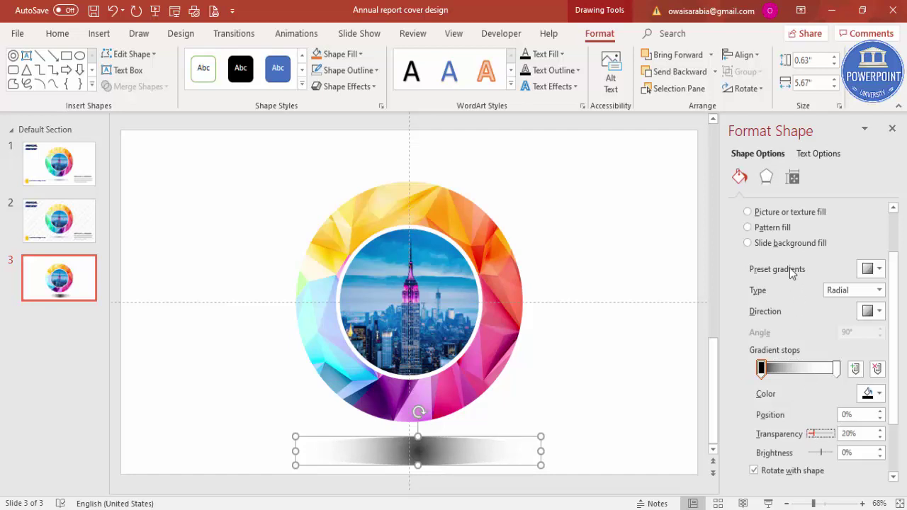
Apply 12 pt soft edges to the shadow oval and center it horizontally beneath the ring
click(768, 182)
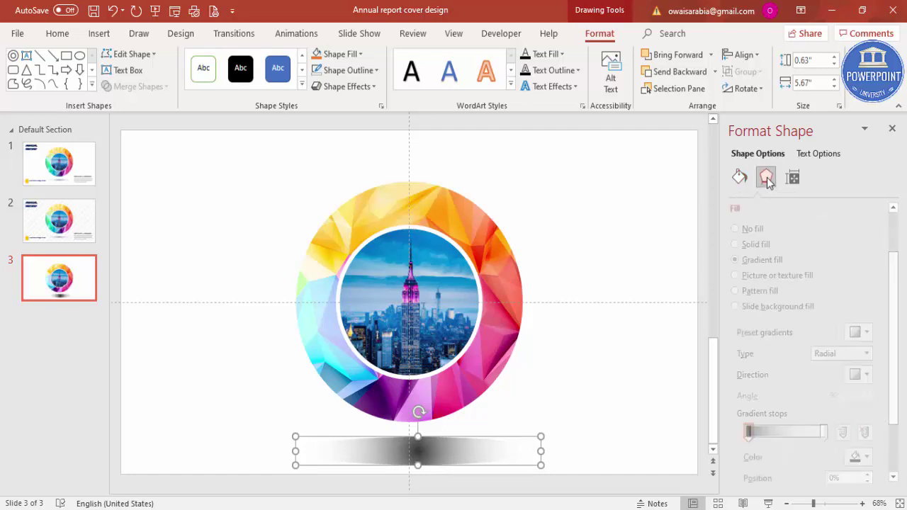
click(787, 263)
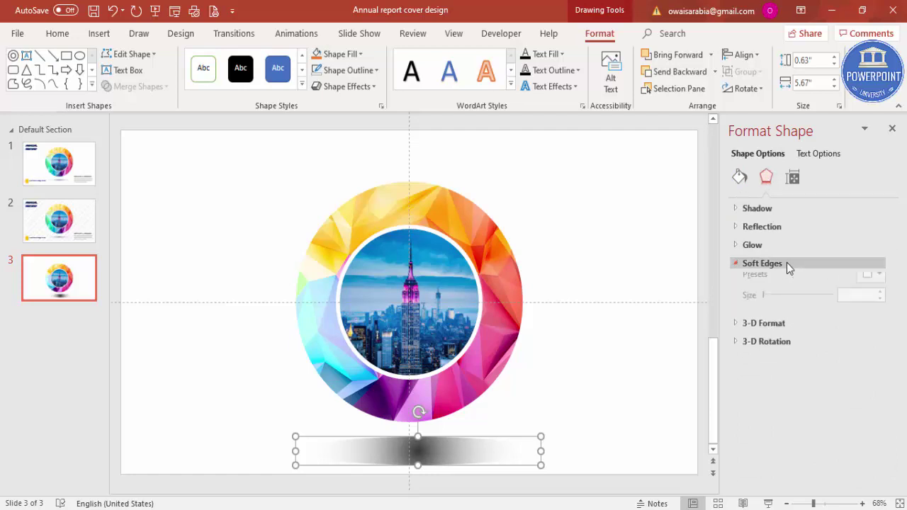
click(882, 303)
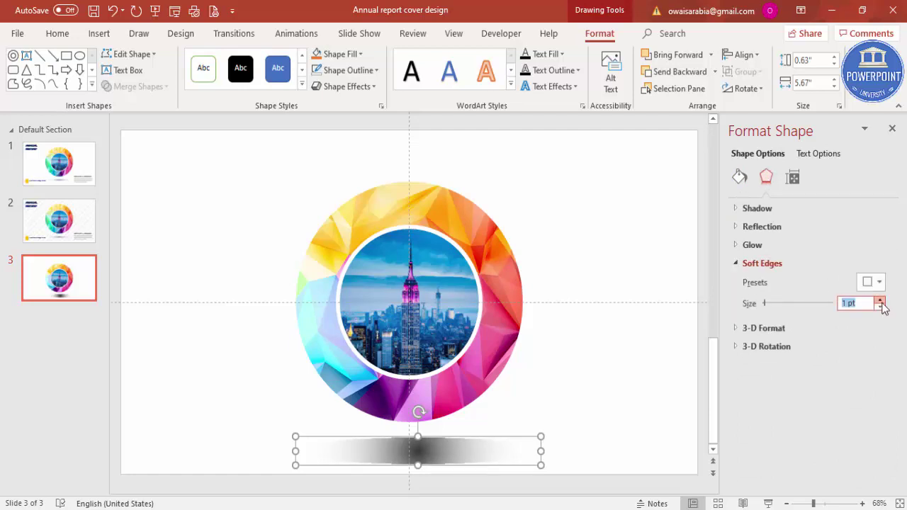
click(881, 300)
click(880, 301)
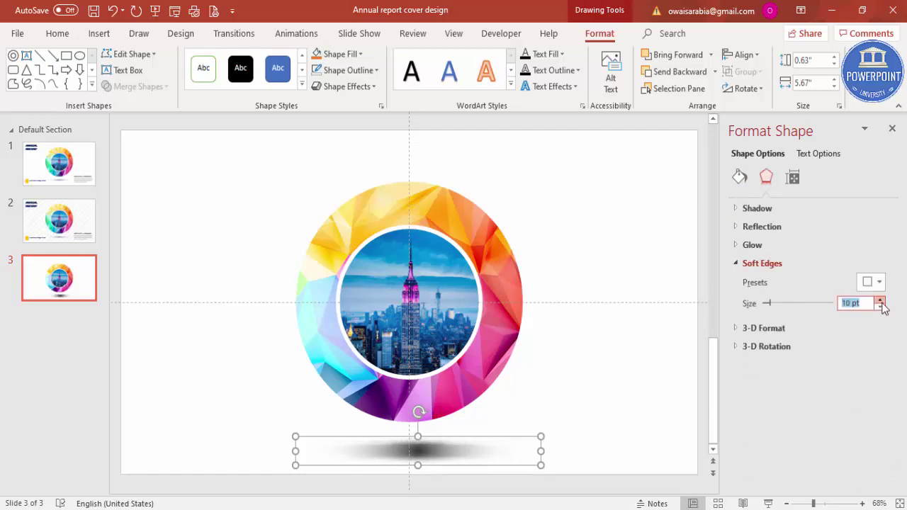
click(880, 301)
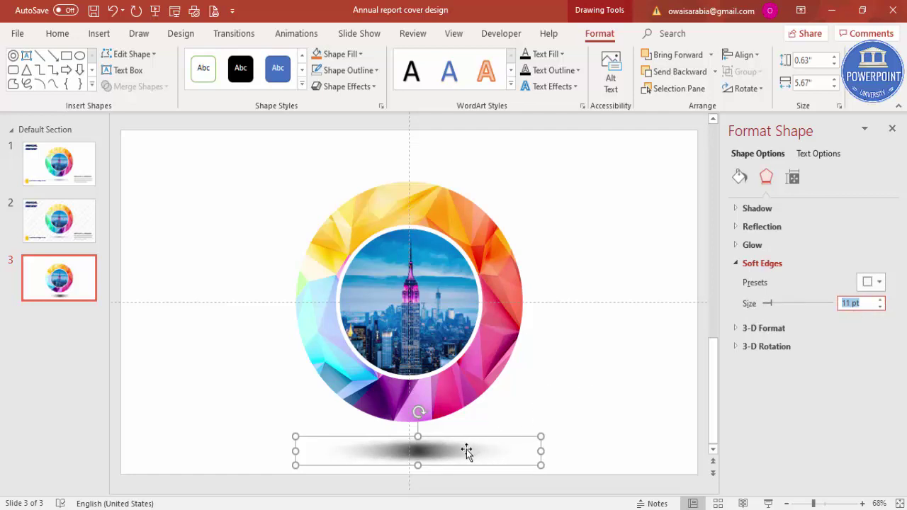
drag(466, 449, 456, 448)
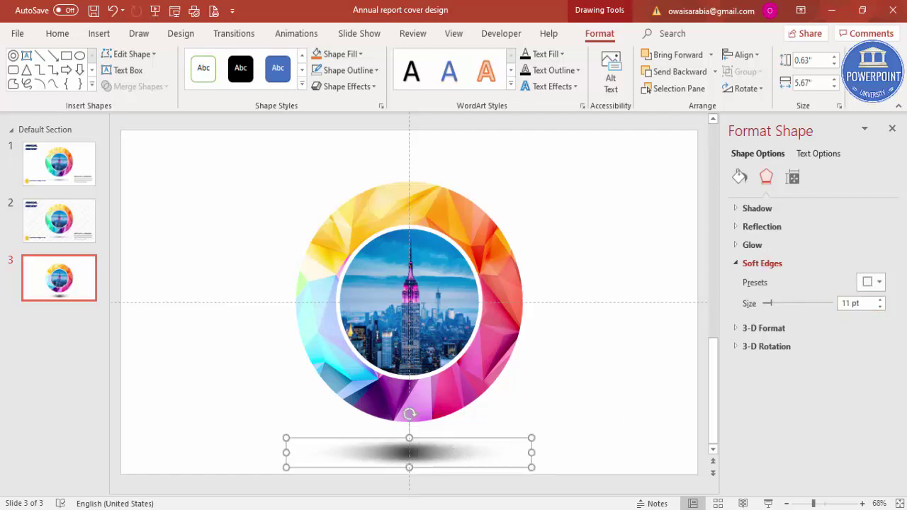
click(880, 300)
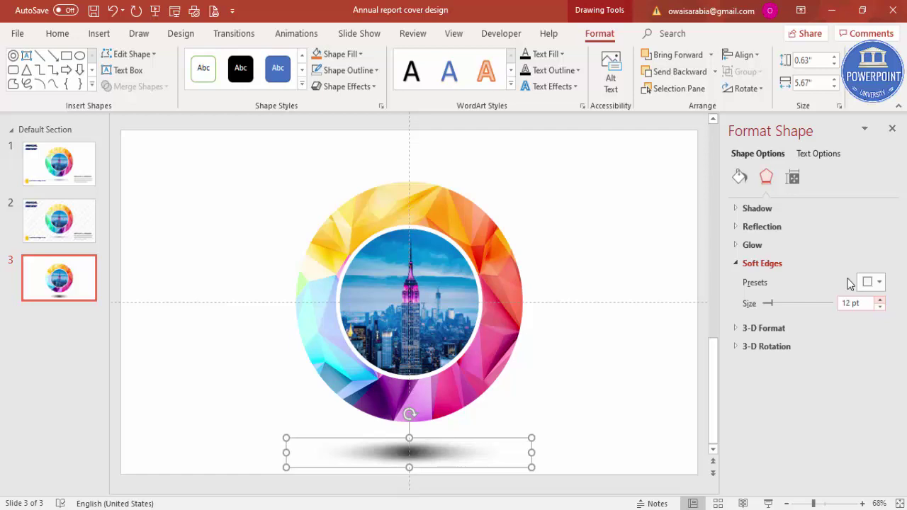
Lighten the shadow oval by setting the transparency of its black gradient stop to 49%
click(739, 177)
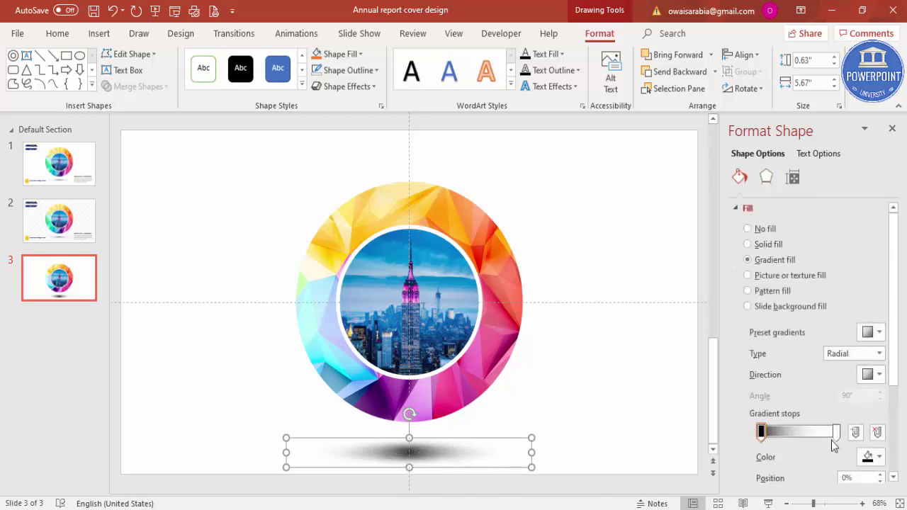
drag(897, 380, 900, 405)
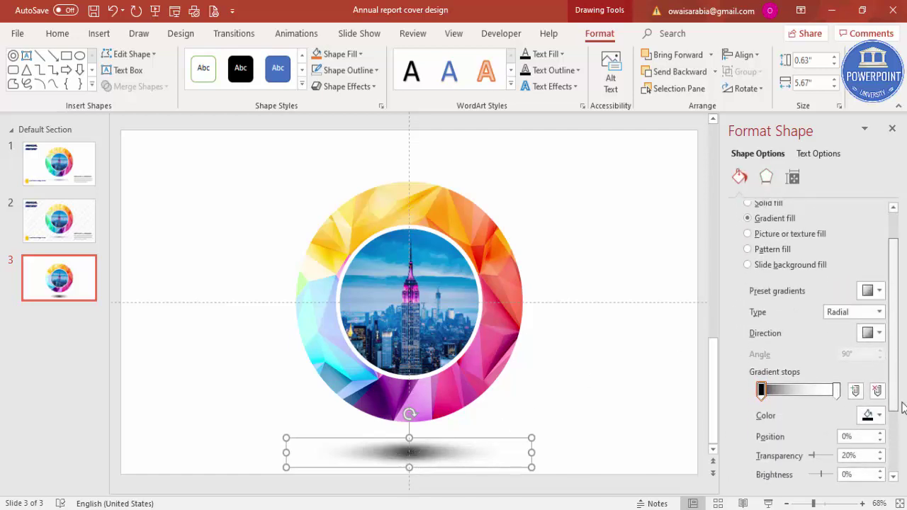
click(882, 450)
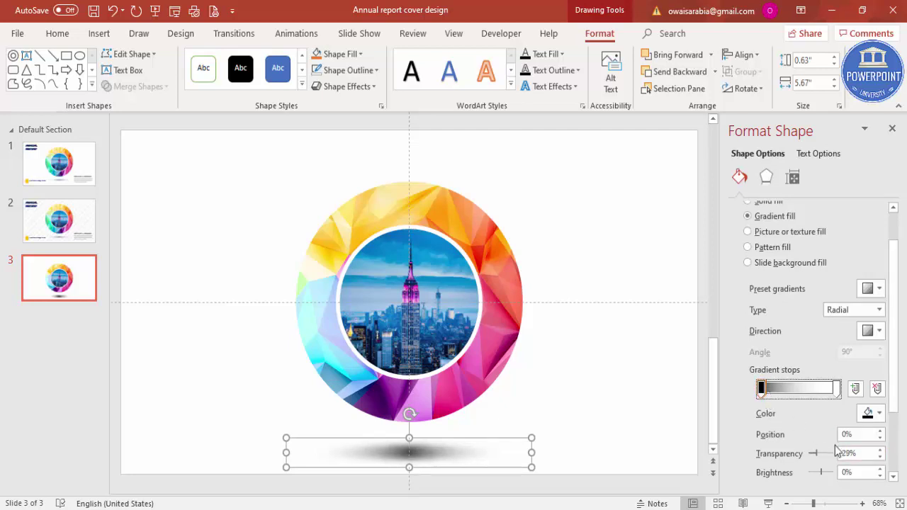
drag(820, 459, 825, 461)
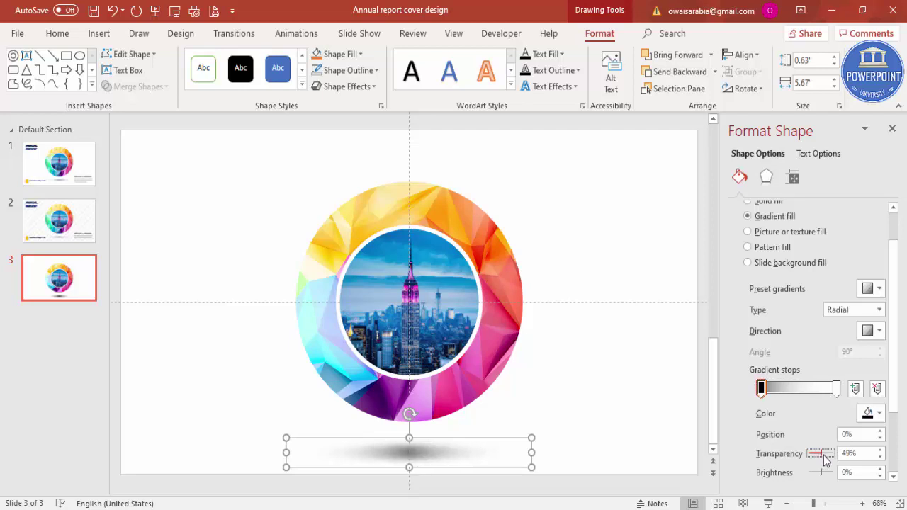
click(593, 253)
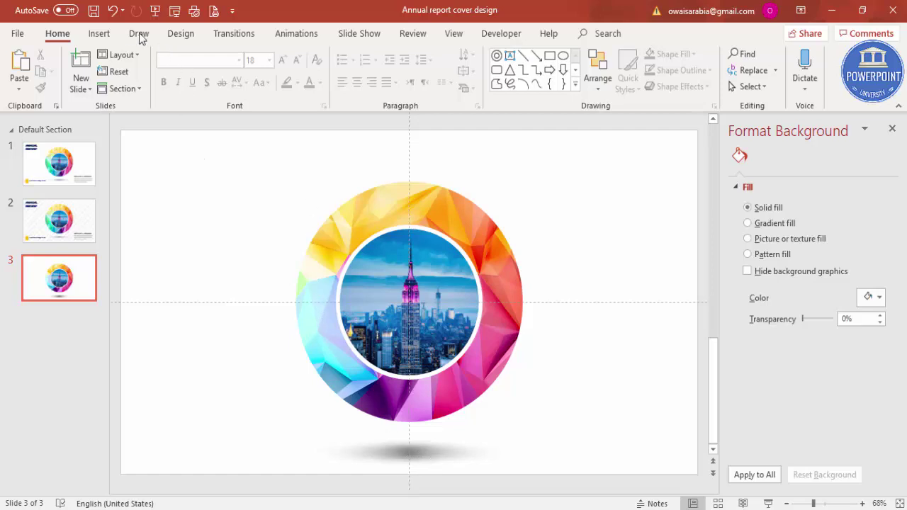
Add a text box in the slide's upper-left corner reading ANNUAL REPORT on two lines
click(99, 33)
click(525, 71)
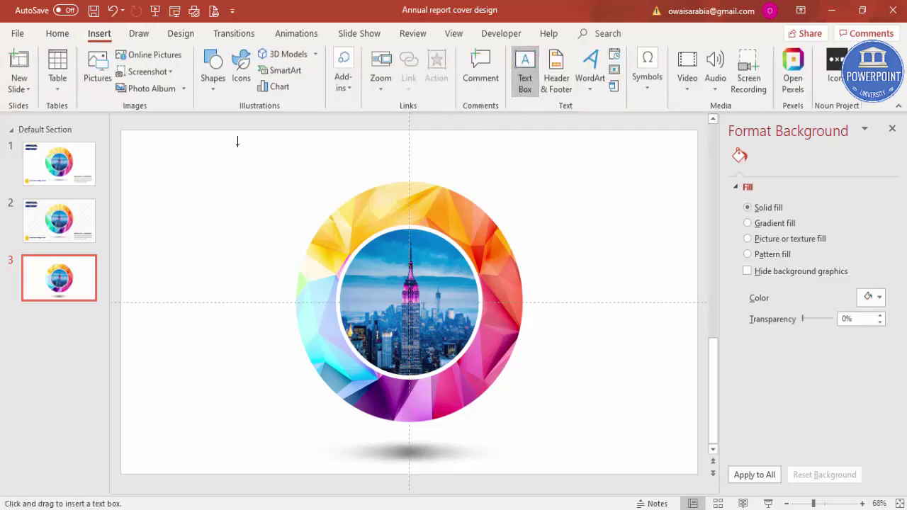
drag(136, 149, 274, 209)
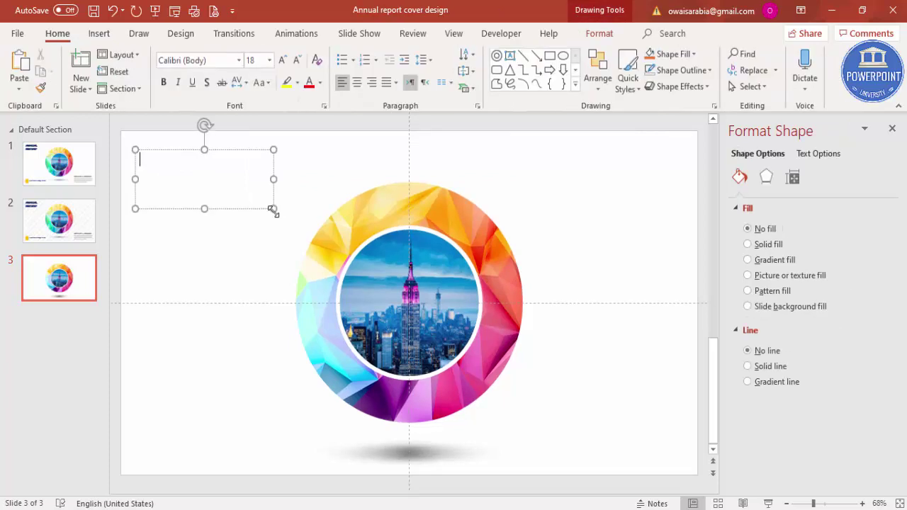
text(ANNU)
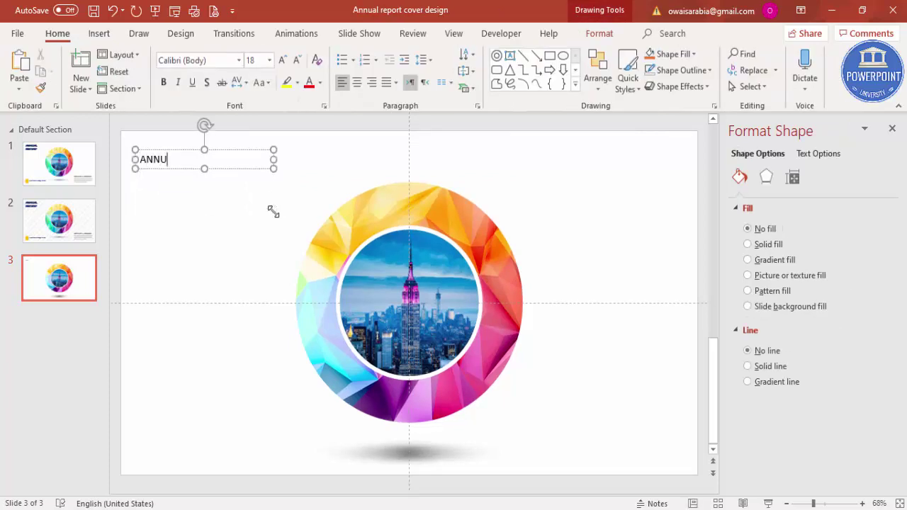
text(AL)
key(Return)
text(REP)
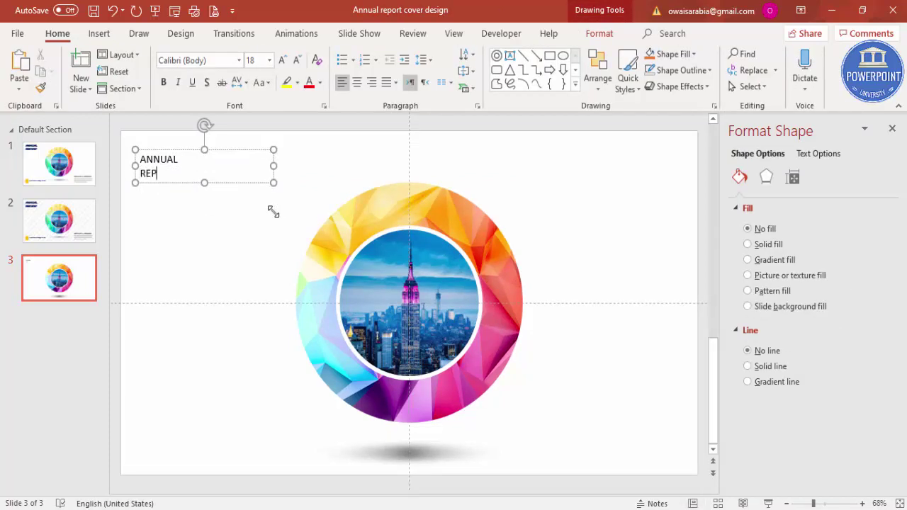
text(ORT)
Format the ANNUAL REPORT title in bold 36 pt Baskerville Old Face and widen its text box slightly
click(252, 150)
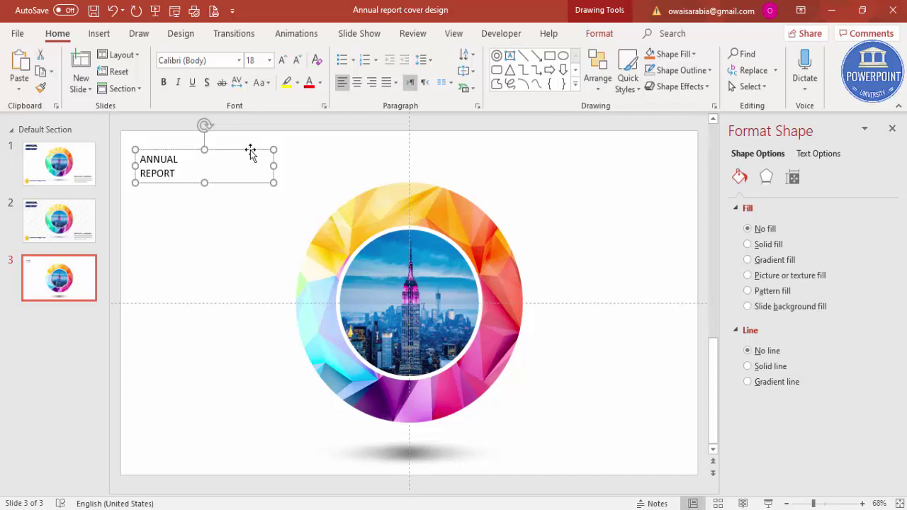
click(204, 61)
text(Baskerville Old Face)
key(Return)
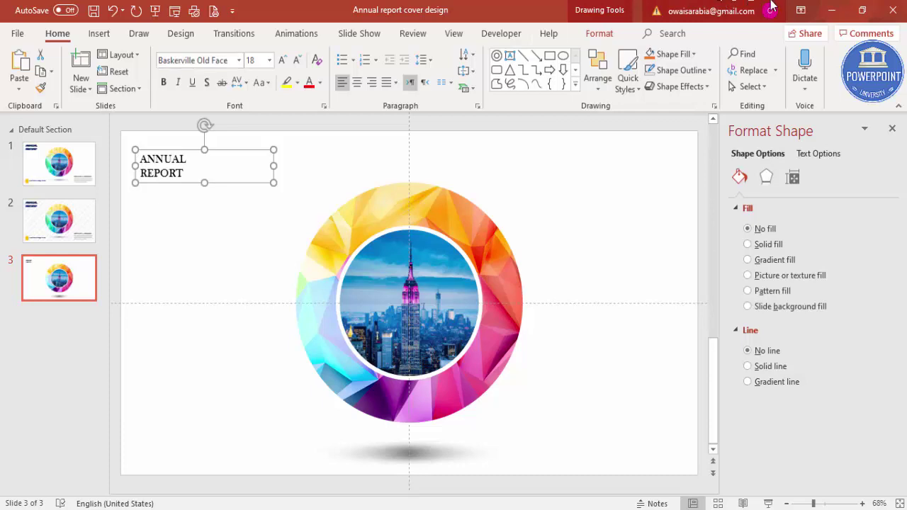
click(285, 62)
click(285, 61)
click(285, 62)
click(285, 62)
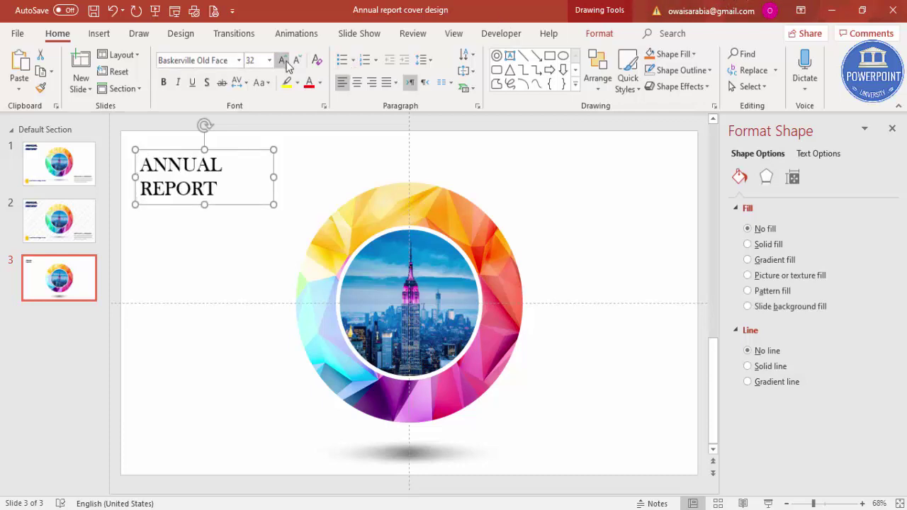
click(286, 61)
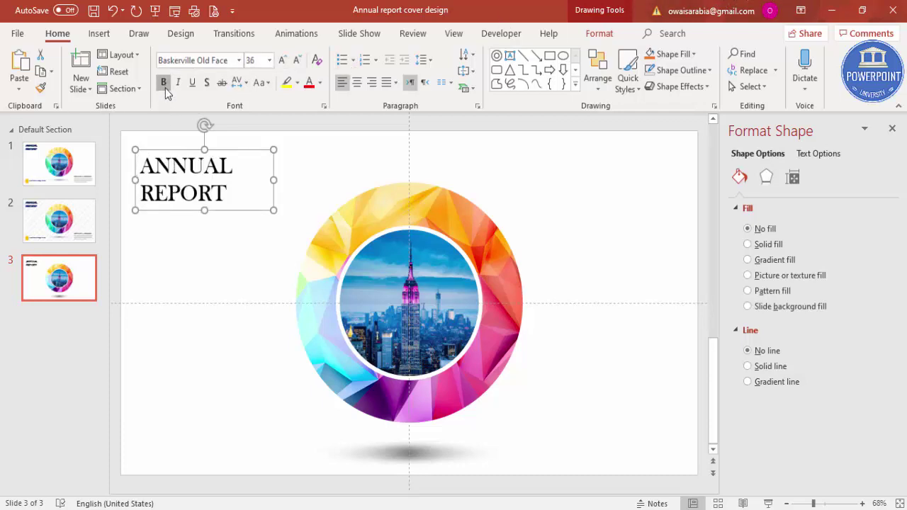
click(163, 82)
drag(269, 178, 283, 175)
Copy the title to the slide's lower-right area, reduce the copy to 24 pt and color it gray
drag(239, 149, 658, 431)
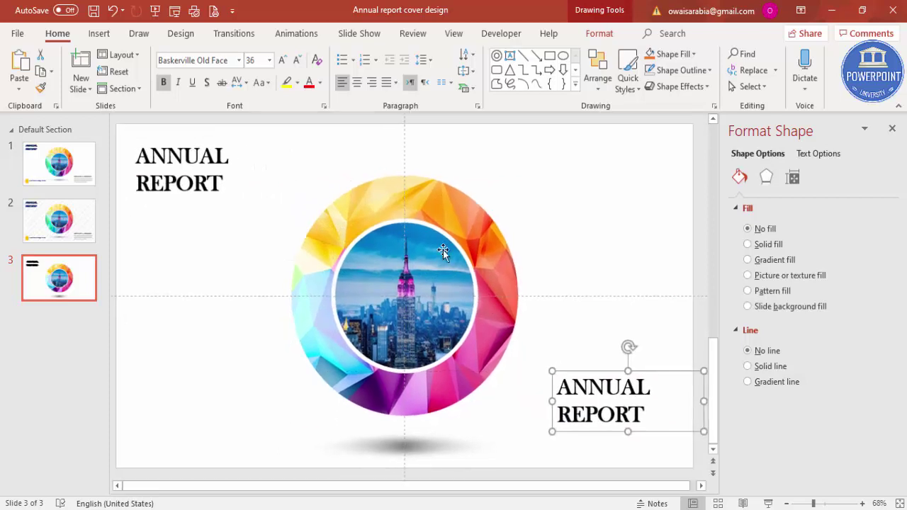
click(296, 62)
click(297, 63)
click(296, 62)
click(320, 83)
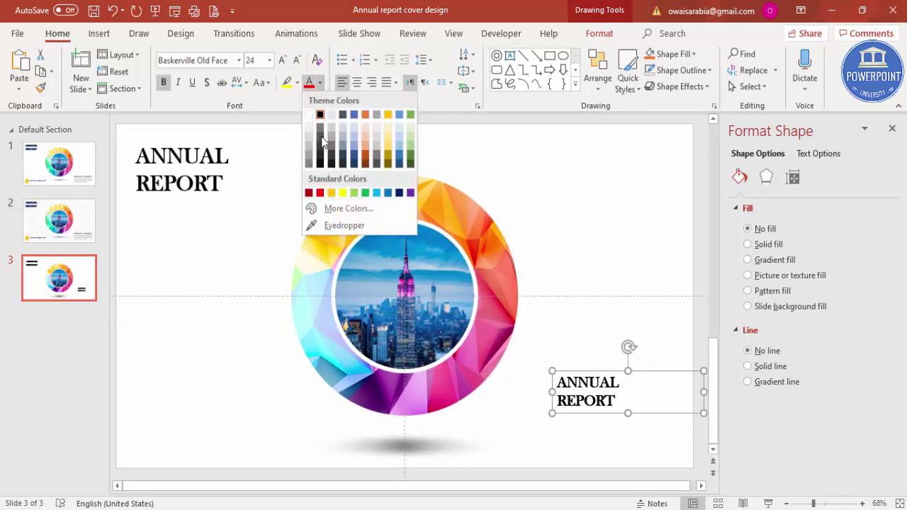
click(314, 170)
Replace the copied title's text with RESULTS & REWARDS, widen its box to fit one line and reposition it beside the ring
click(593, 384)
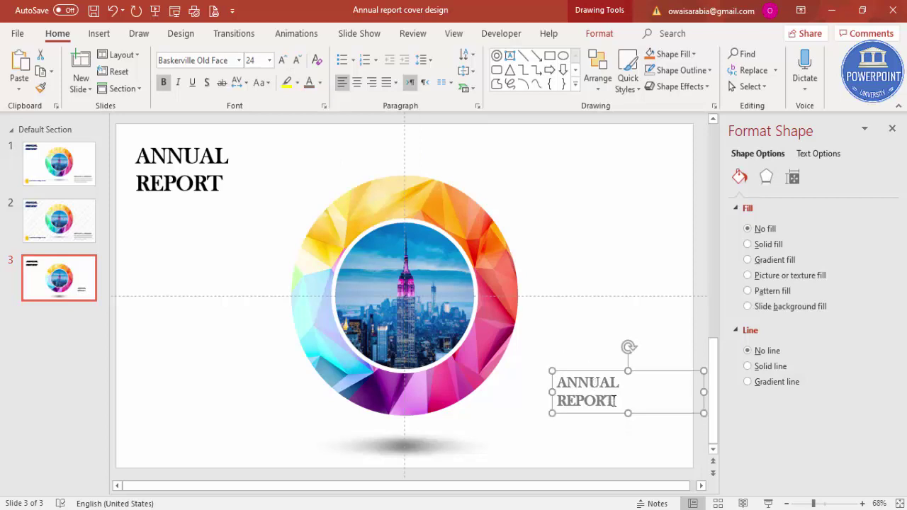
drag(613, 402, 523, 362)
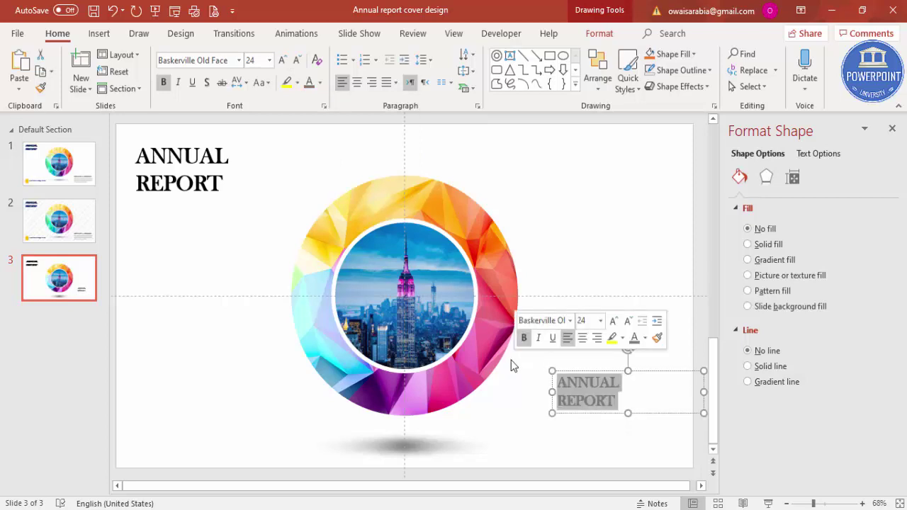
text(RESULTS )
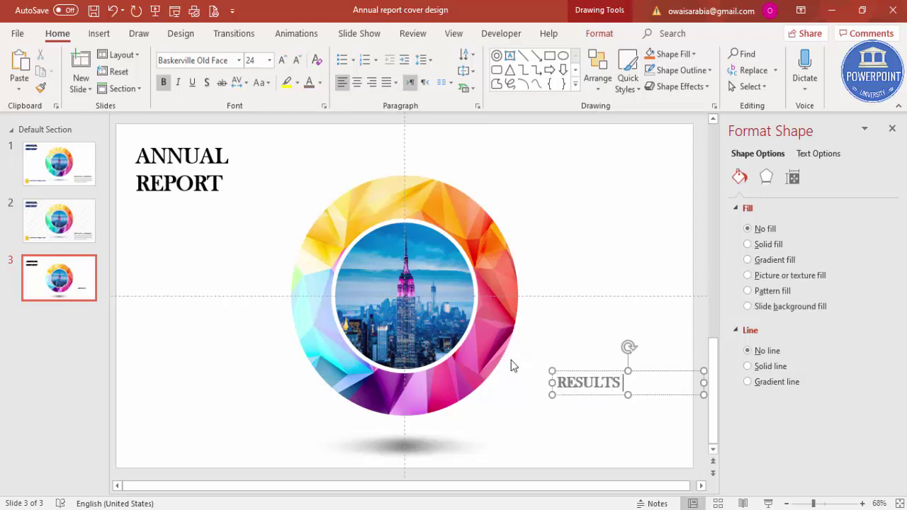
text(& REW)
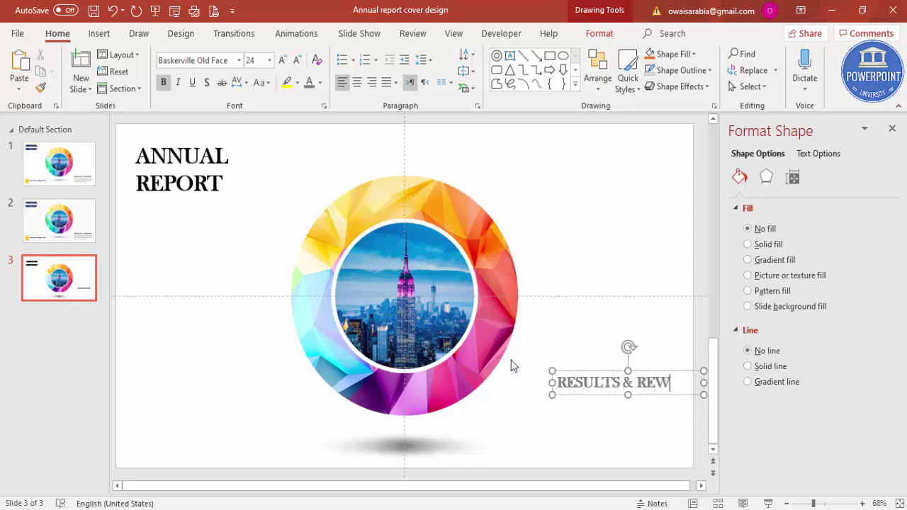
text(ARDS)
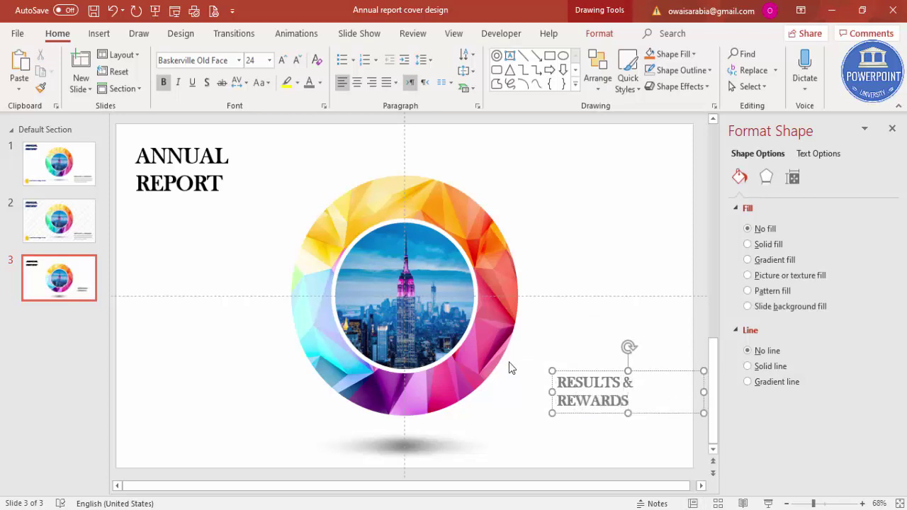
drag(553, 393, 520, 385)
drag(681, 374, 668, 383)
click(614, 223)
Add a text box below the RESULTS & REWARDS heading and fill it with one placeholder paragraph using =lorem(1)
click(100, 33)
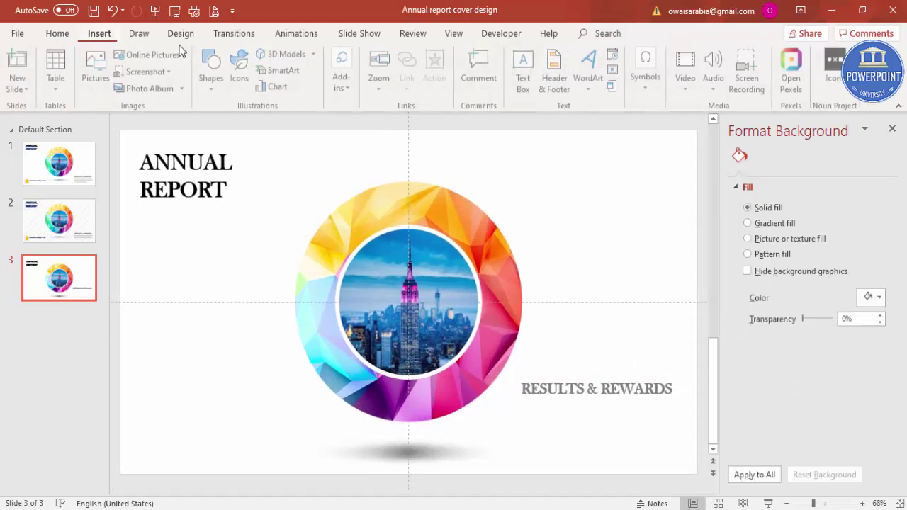
click(525, 94)
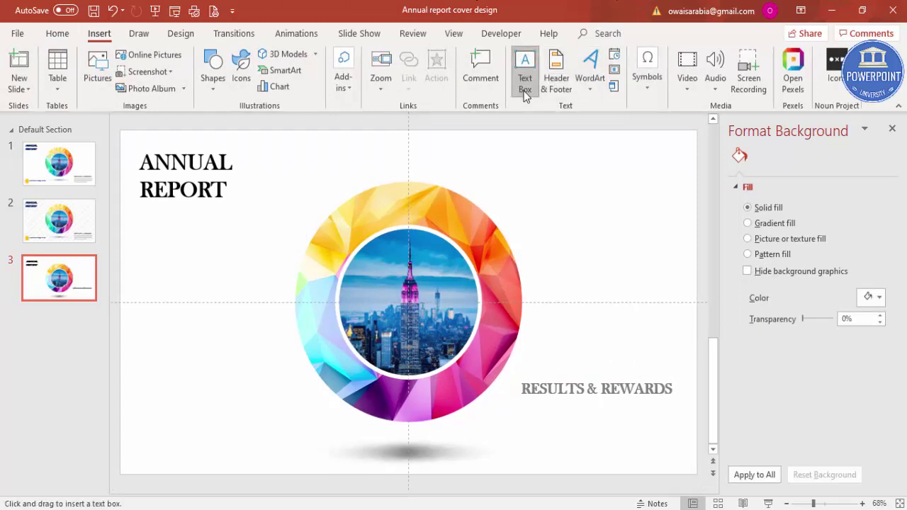
drag(521, 408, 688, 460)
text(=)
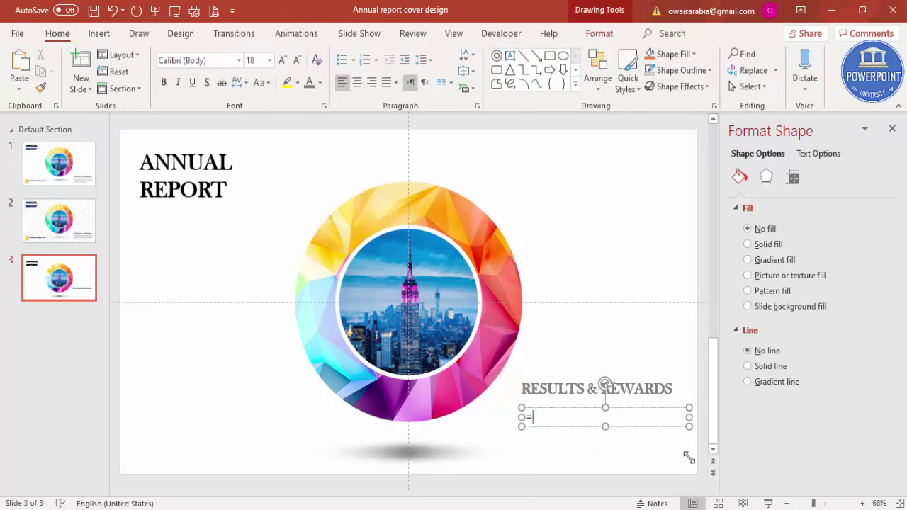
text(lorem(1))
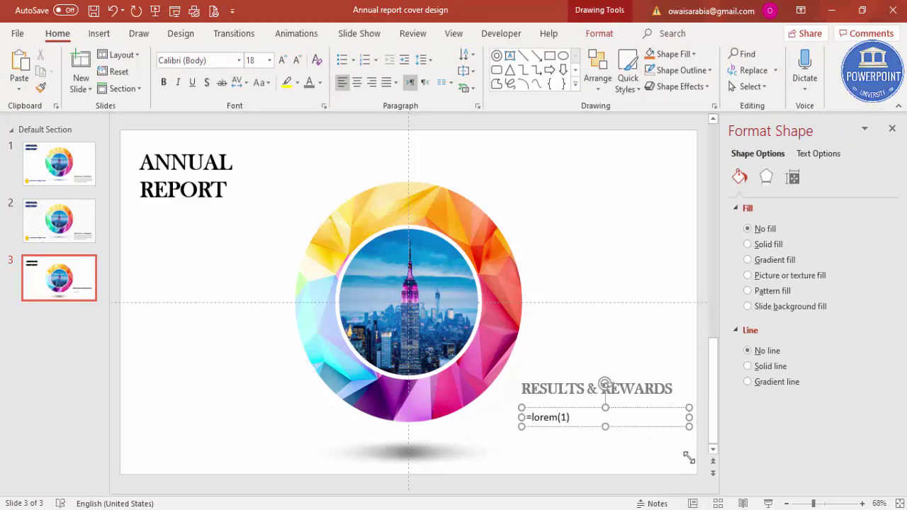
key(Return)
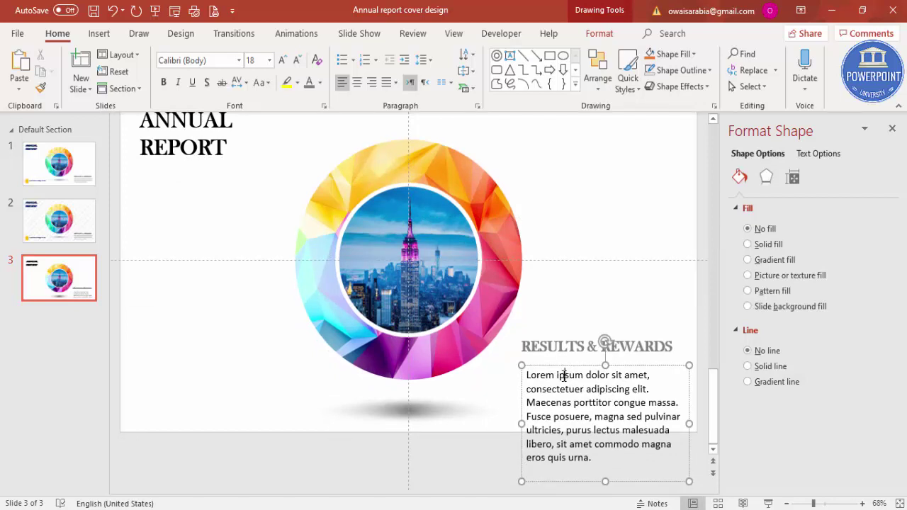
Format the placeholder paragraph in gray 12 pt Baskerville Old Face and align it with the left edge of the RESULTS & REWARDS heading
click(224, 66)
text(Baskerville Old Face)
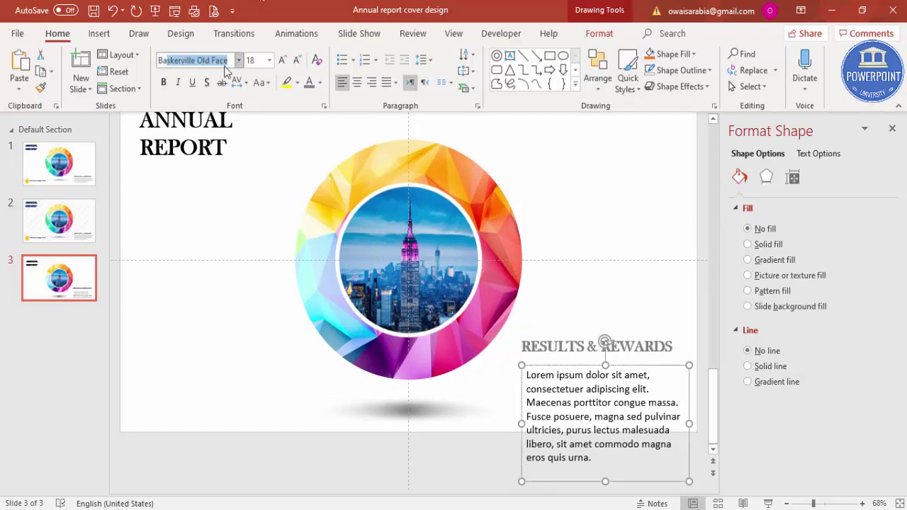
key(Return)
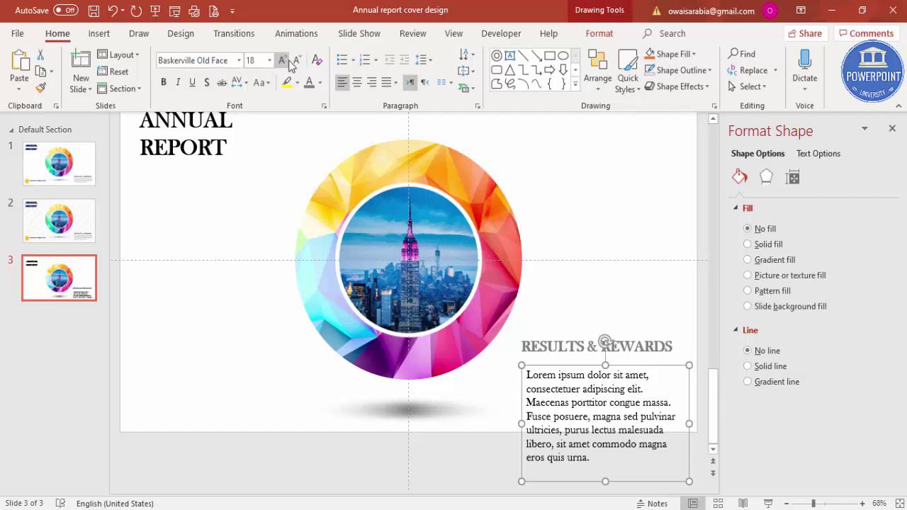
click(297, 60)
click(297, 60)
click(296, 60)
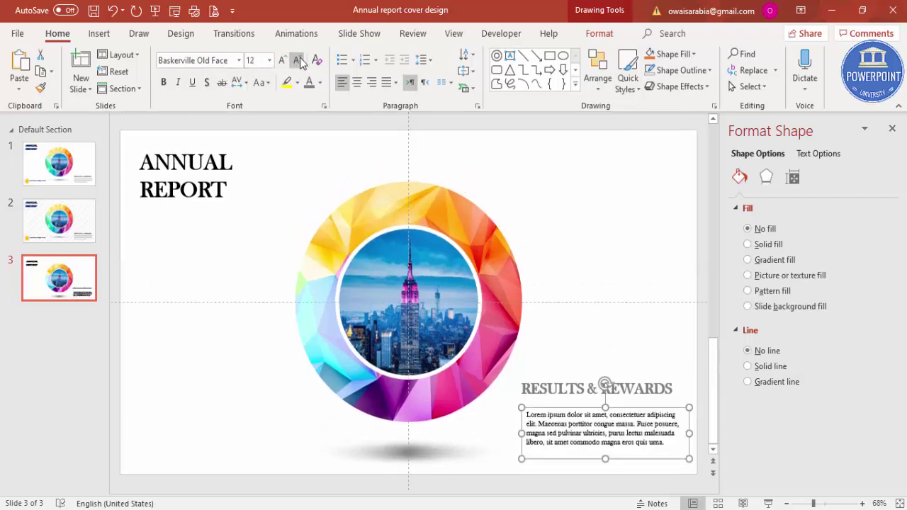
click(303, 89)
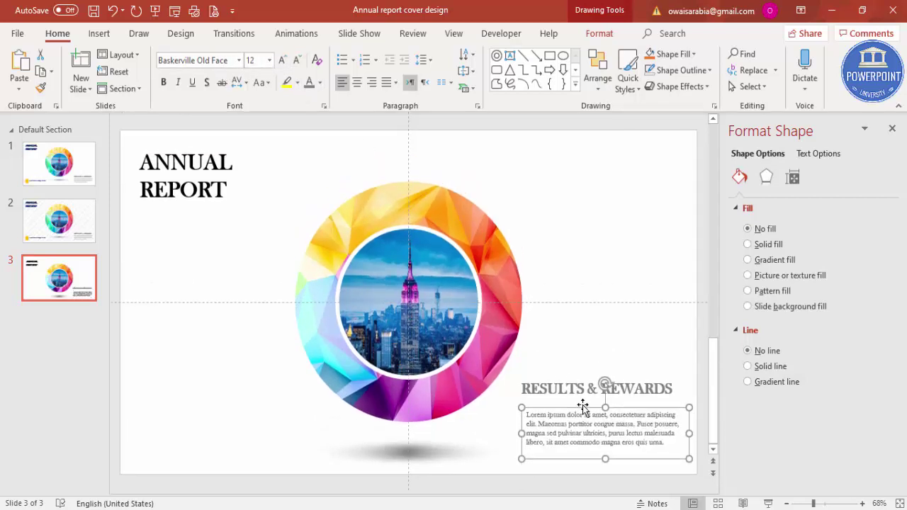
drag(580, 406, 572, 411)
click(175, 440)
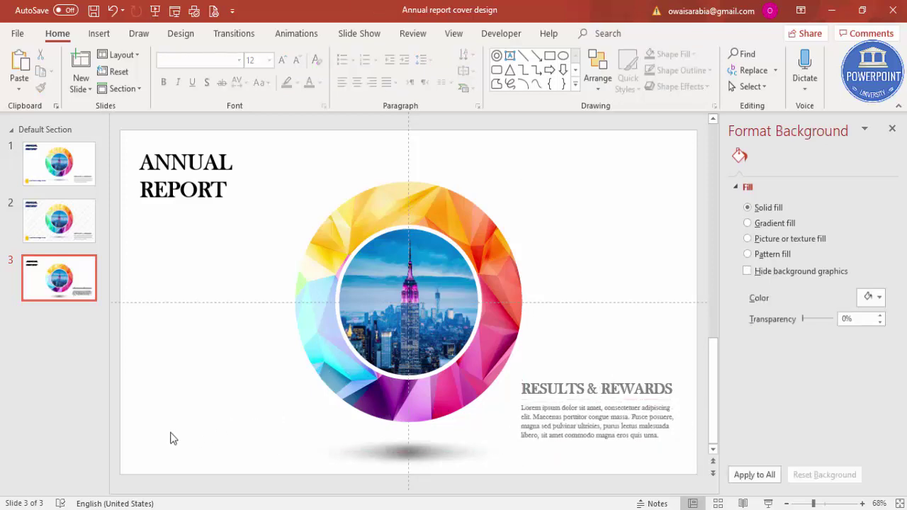